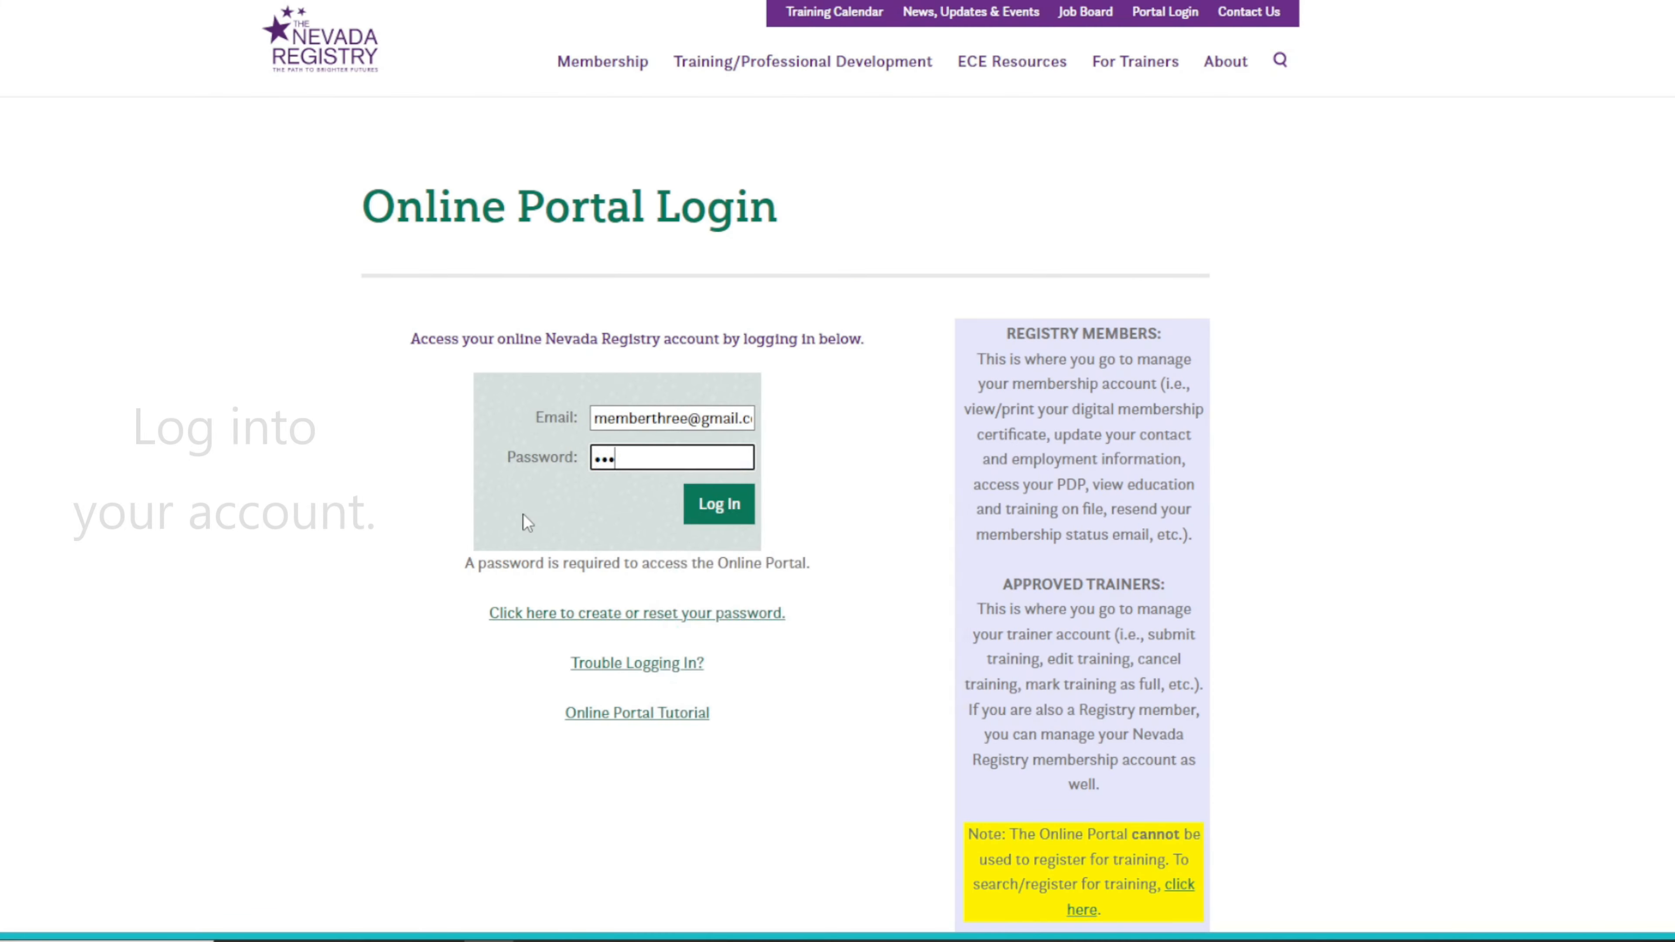
# - Log in to the online portal with the account password and open the Membership Account
pyautogui.write('•••••••')
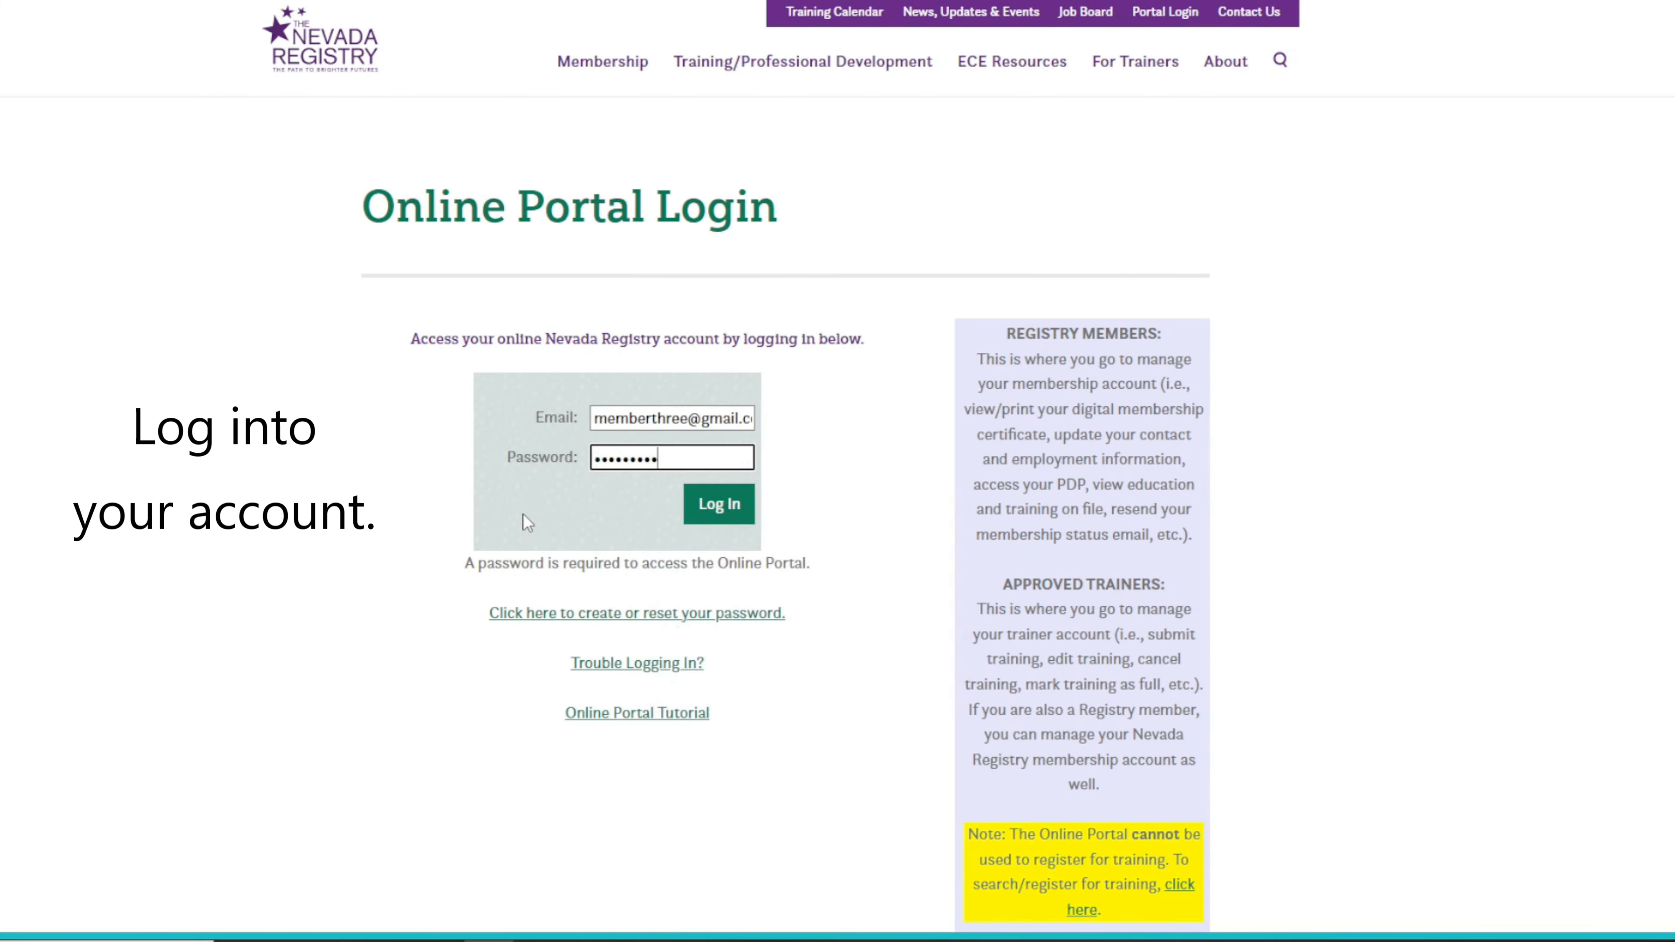
pyautogui.click(712, 506)
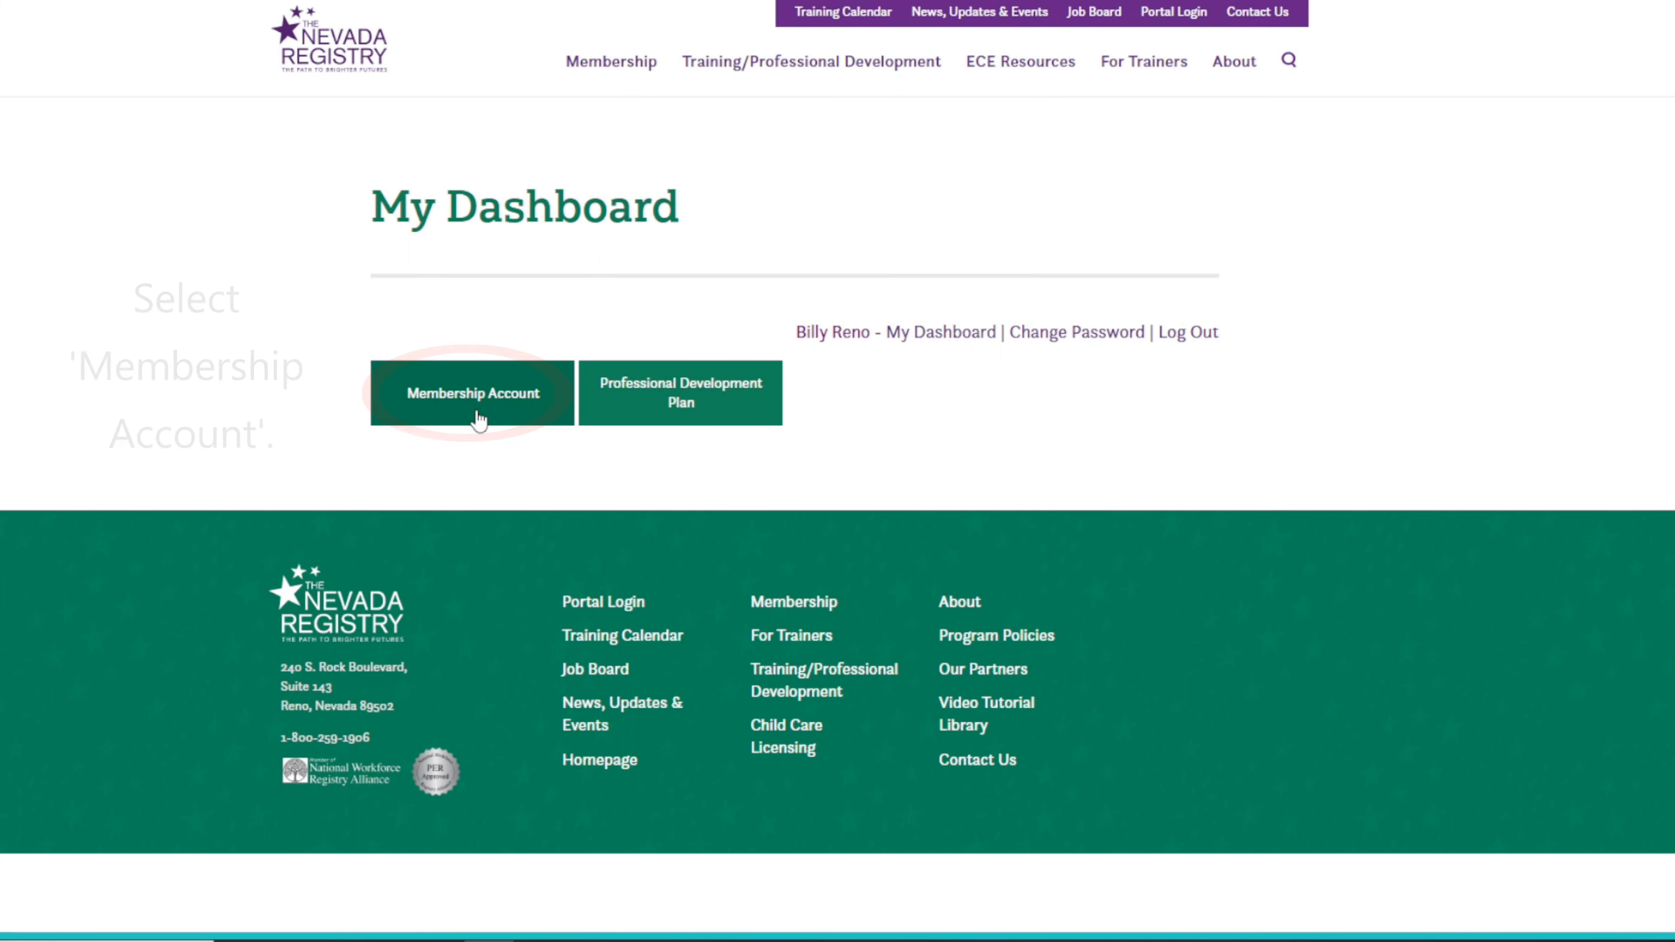
pyautogui.click(473, 393)
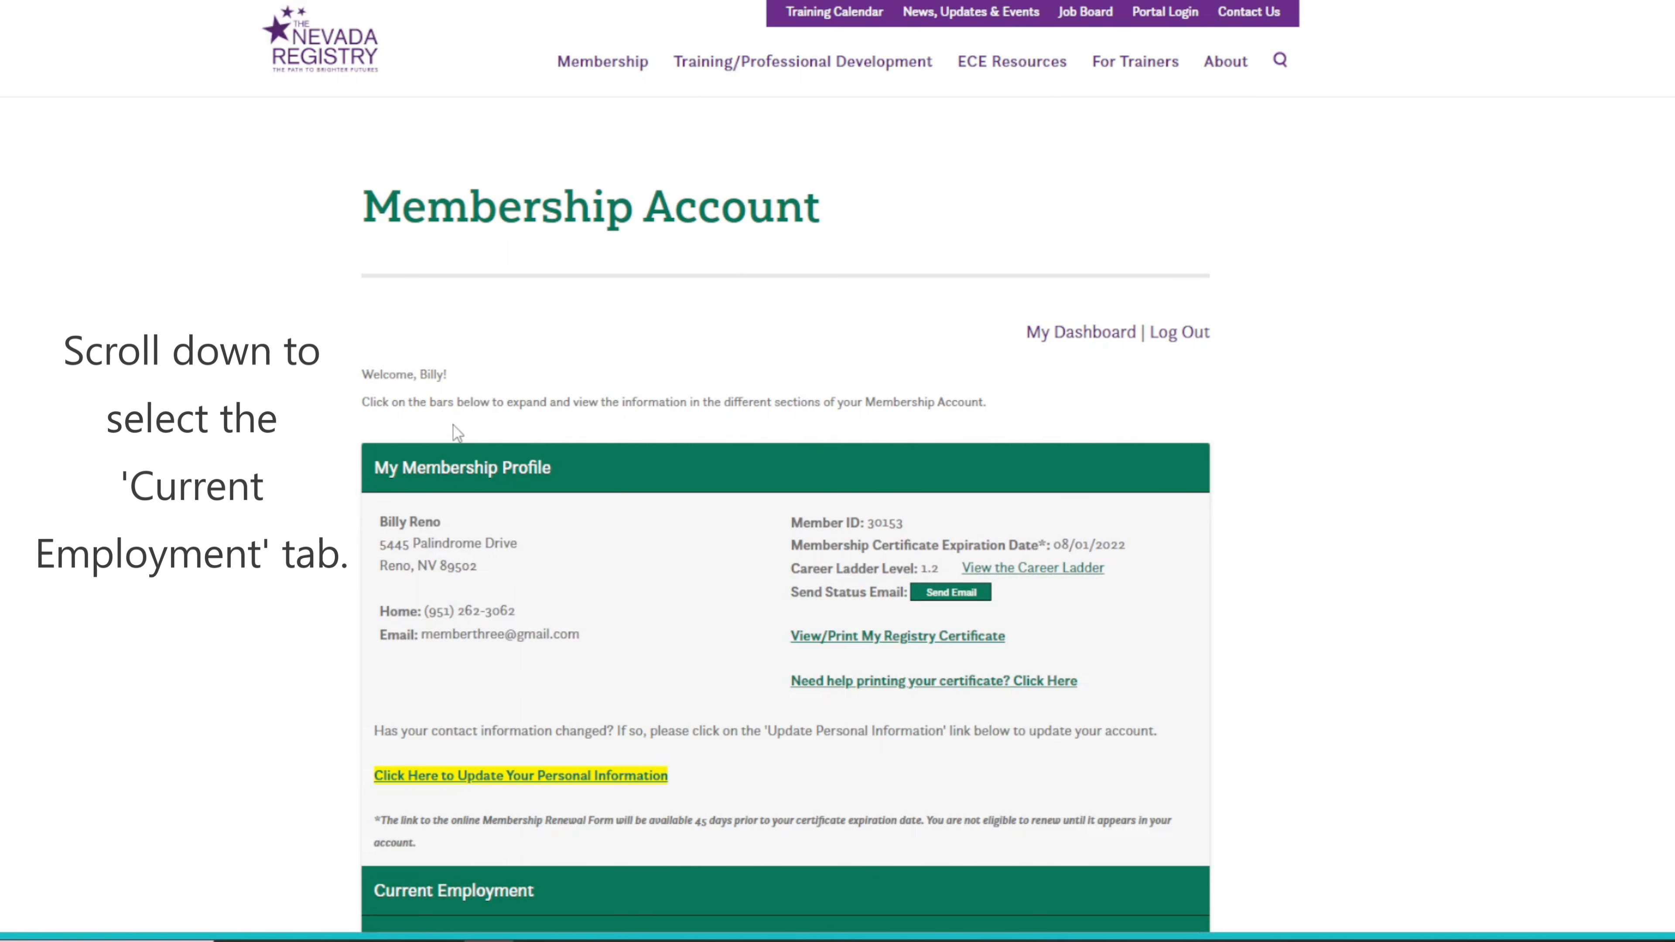
# - Open the employment information update form from the account's Current Employment section
pyautogui.scroll(-4, 457, 433)
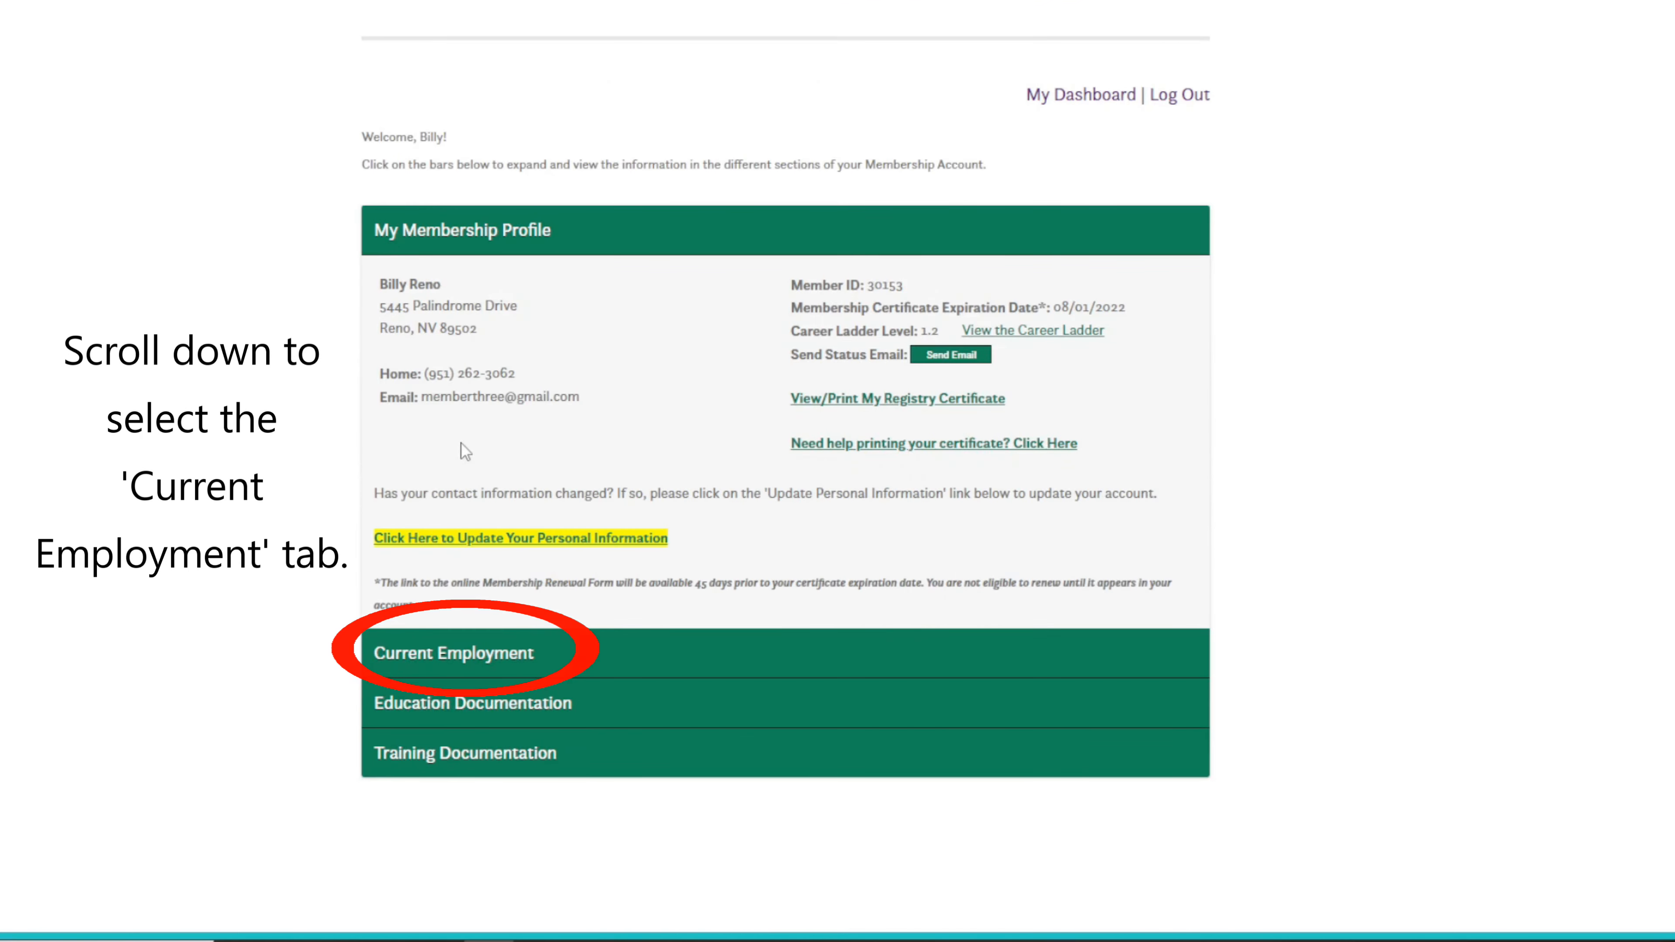
pyautogui.click(483, 656)
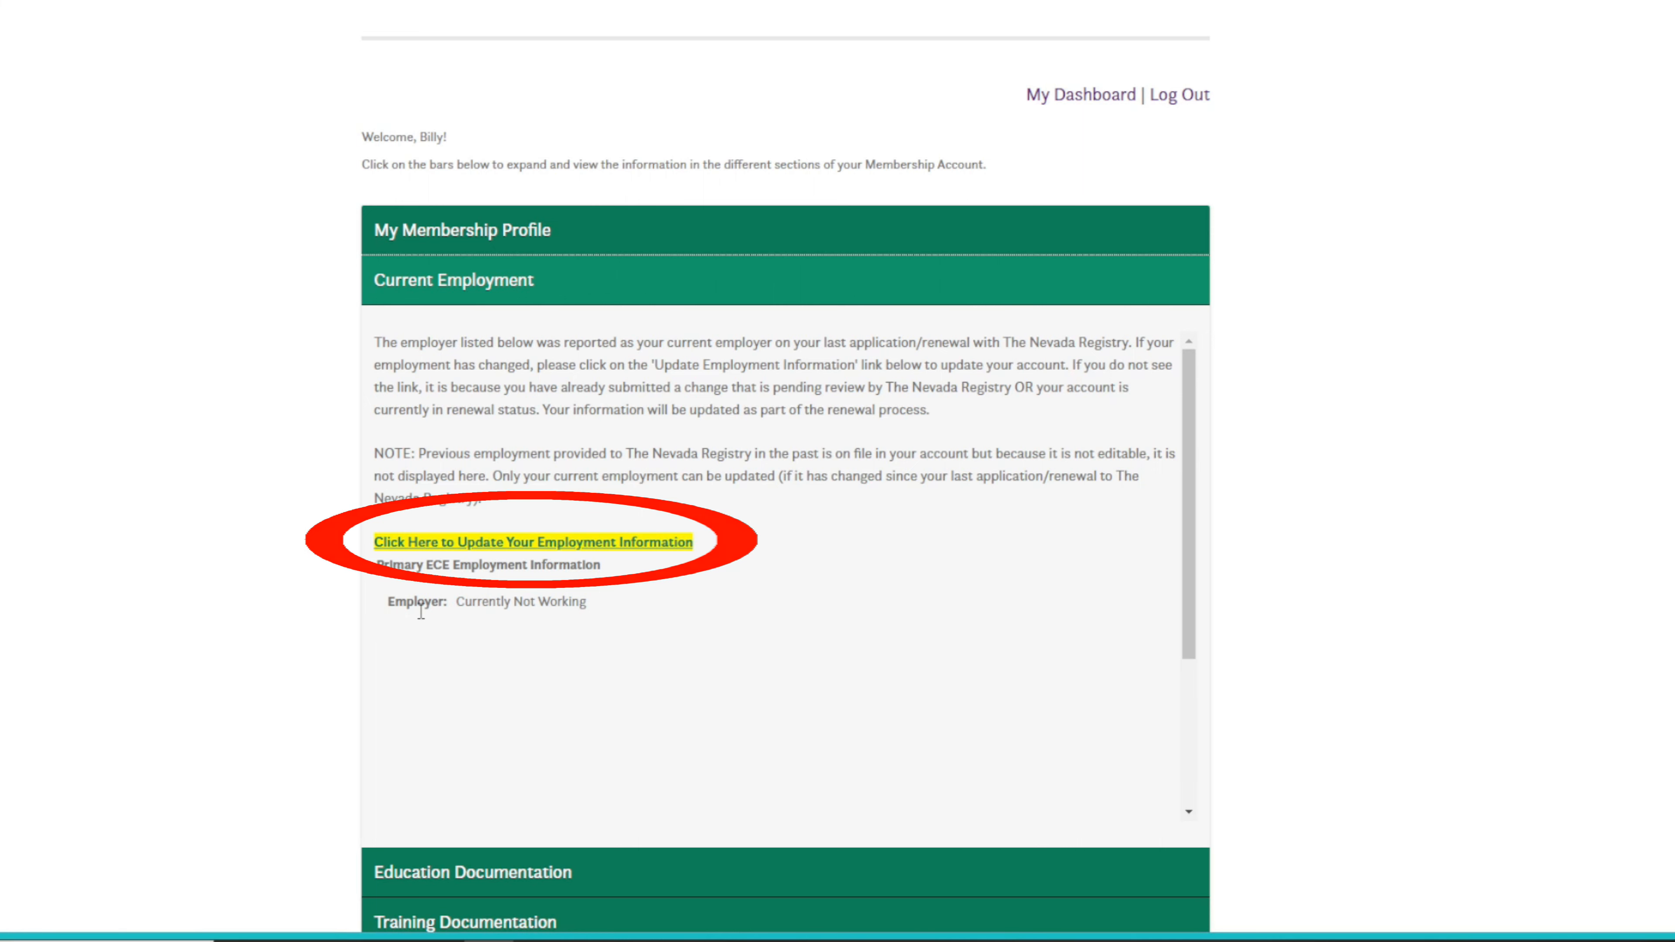
pyautogui.click(468, 548)
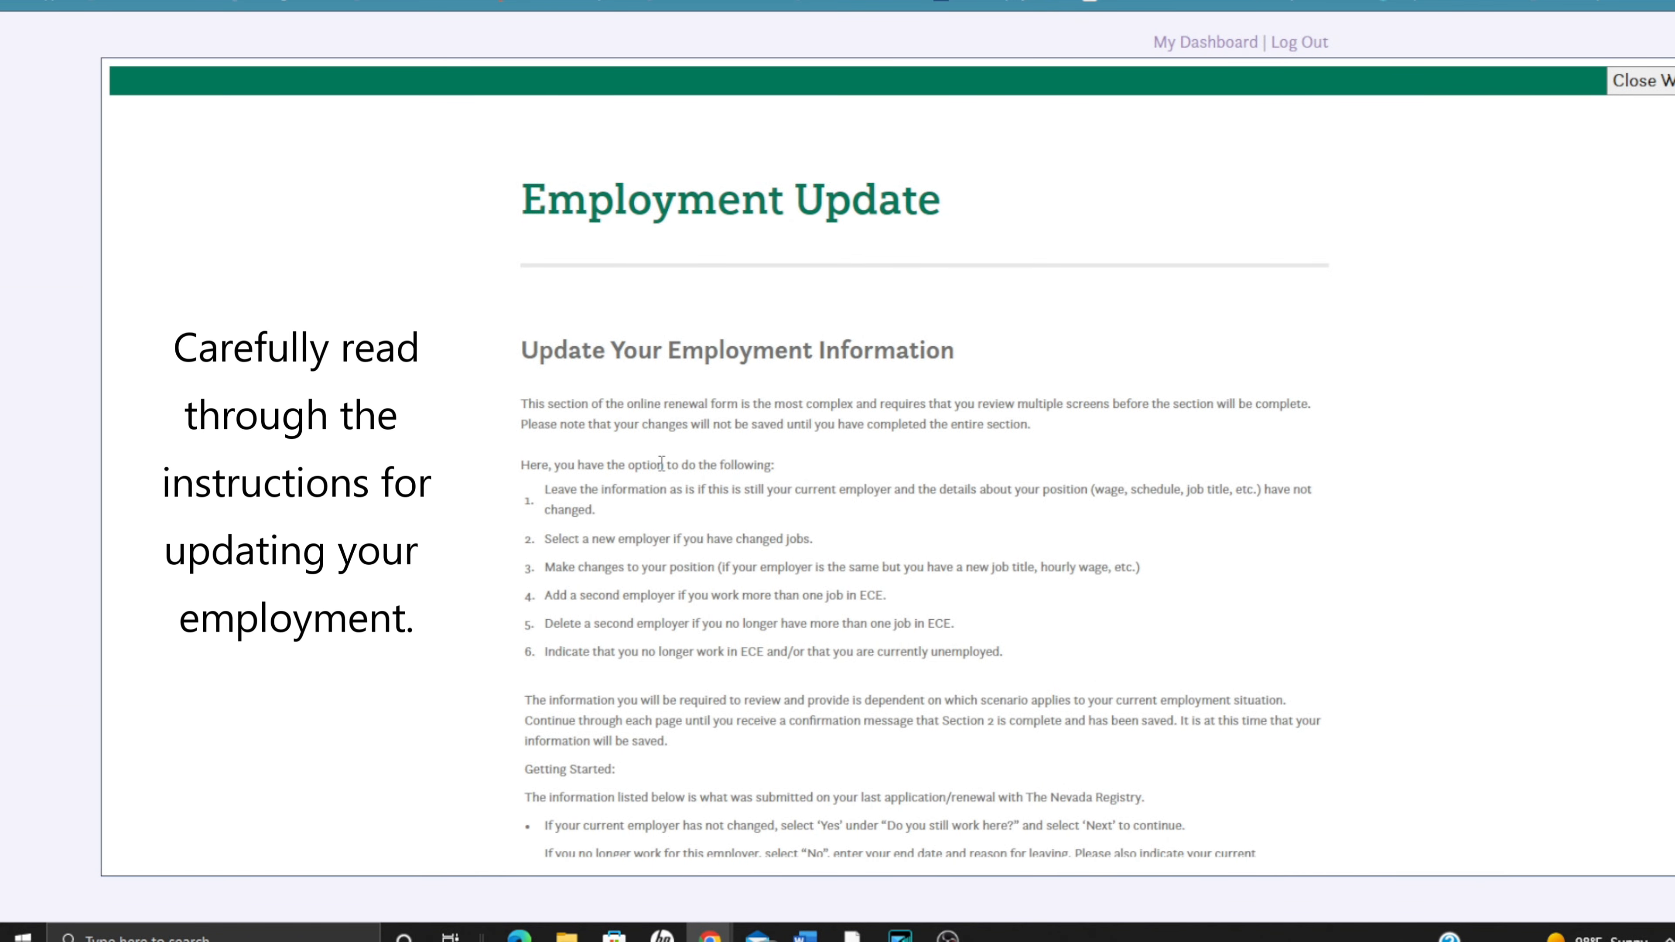
# - Mark the employment status as no longer the same, with change date 07/06/2022 and reason Workforce reduction/layoff
pyautogui.scroll(-7, 662, 462)
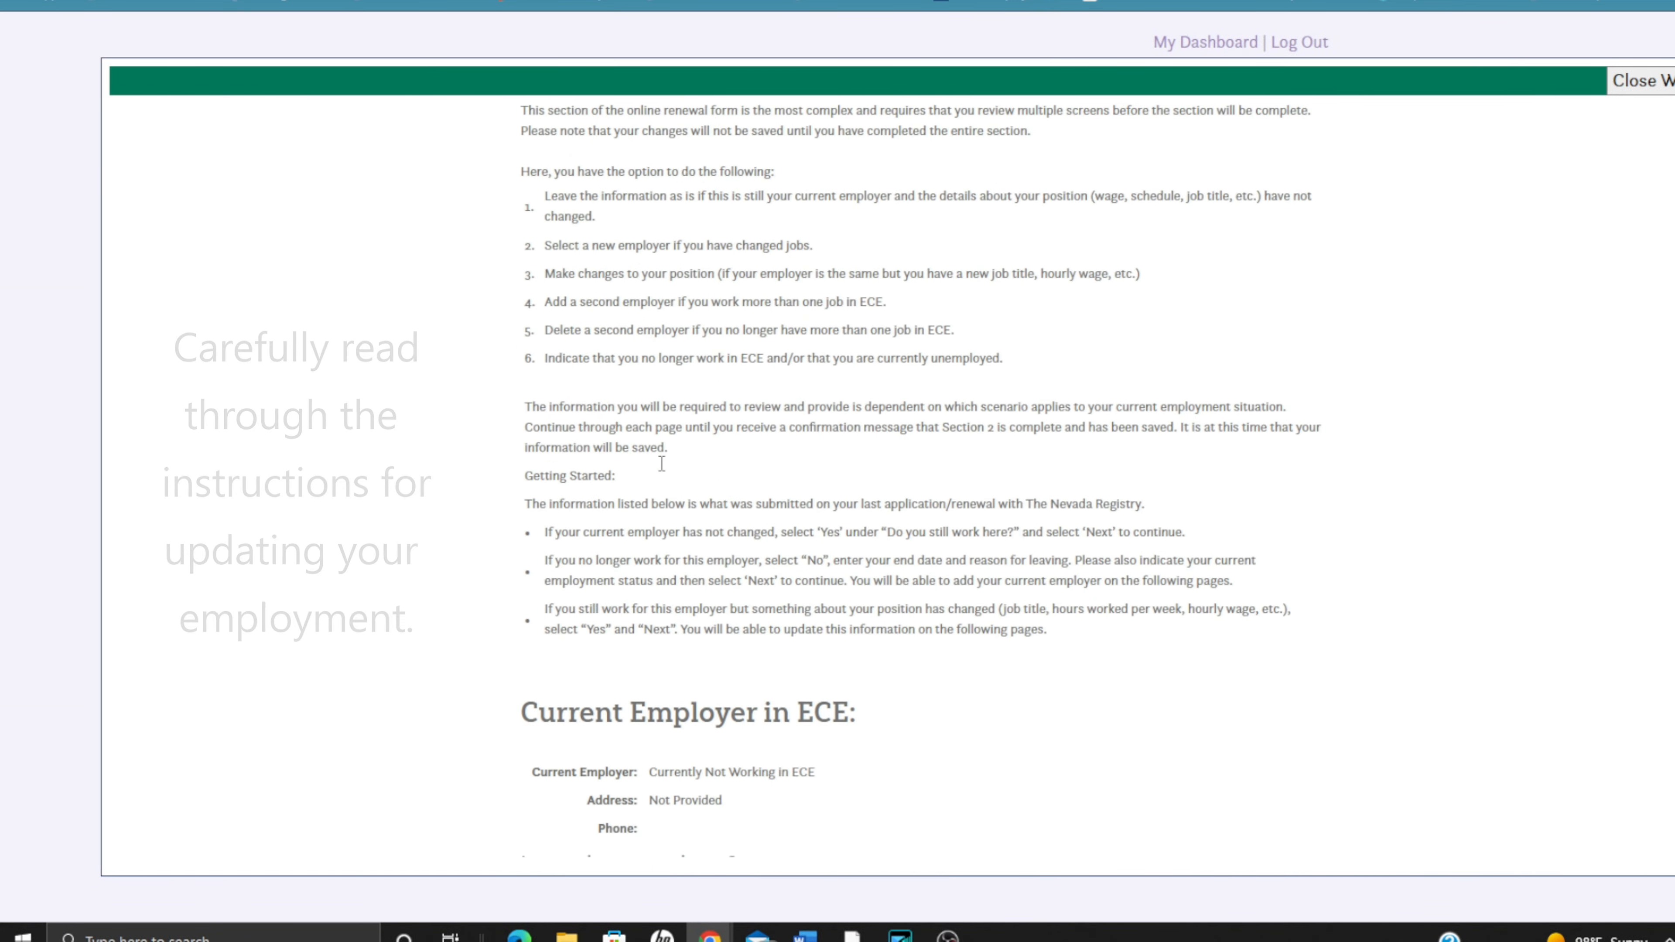
pyautogui.scroll(-1, 662, 463)
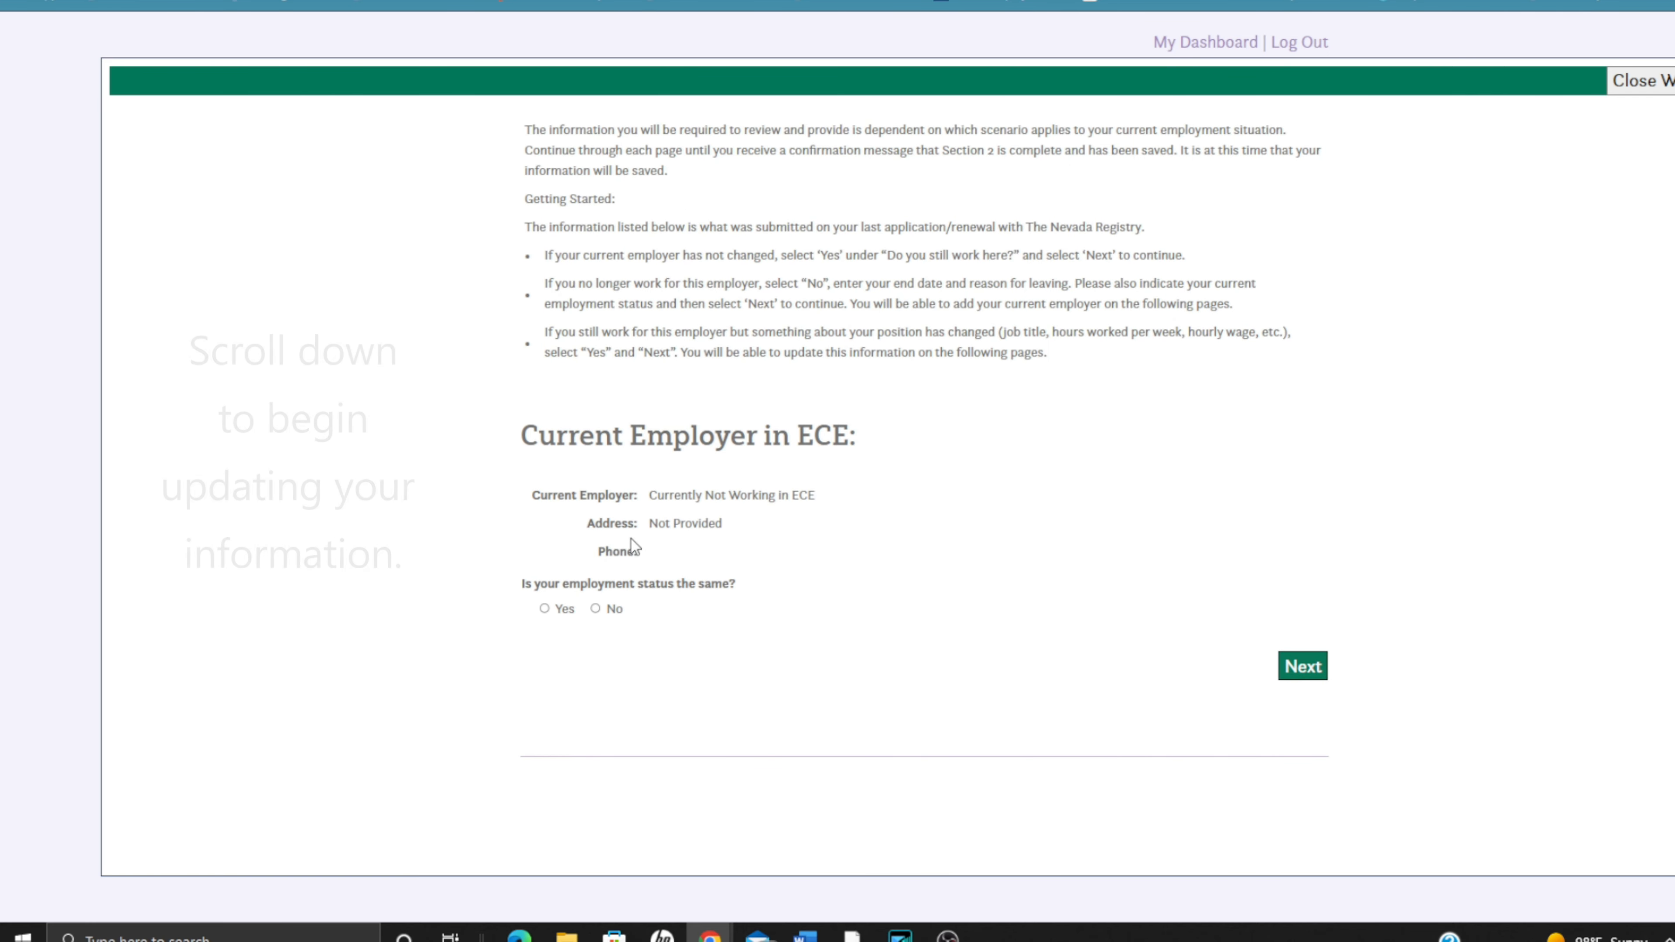
pyautogui.click(597, 610)
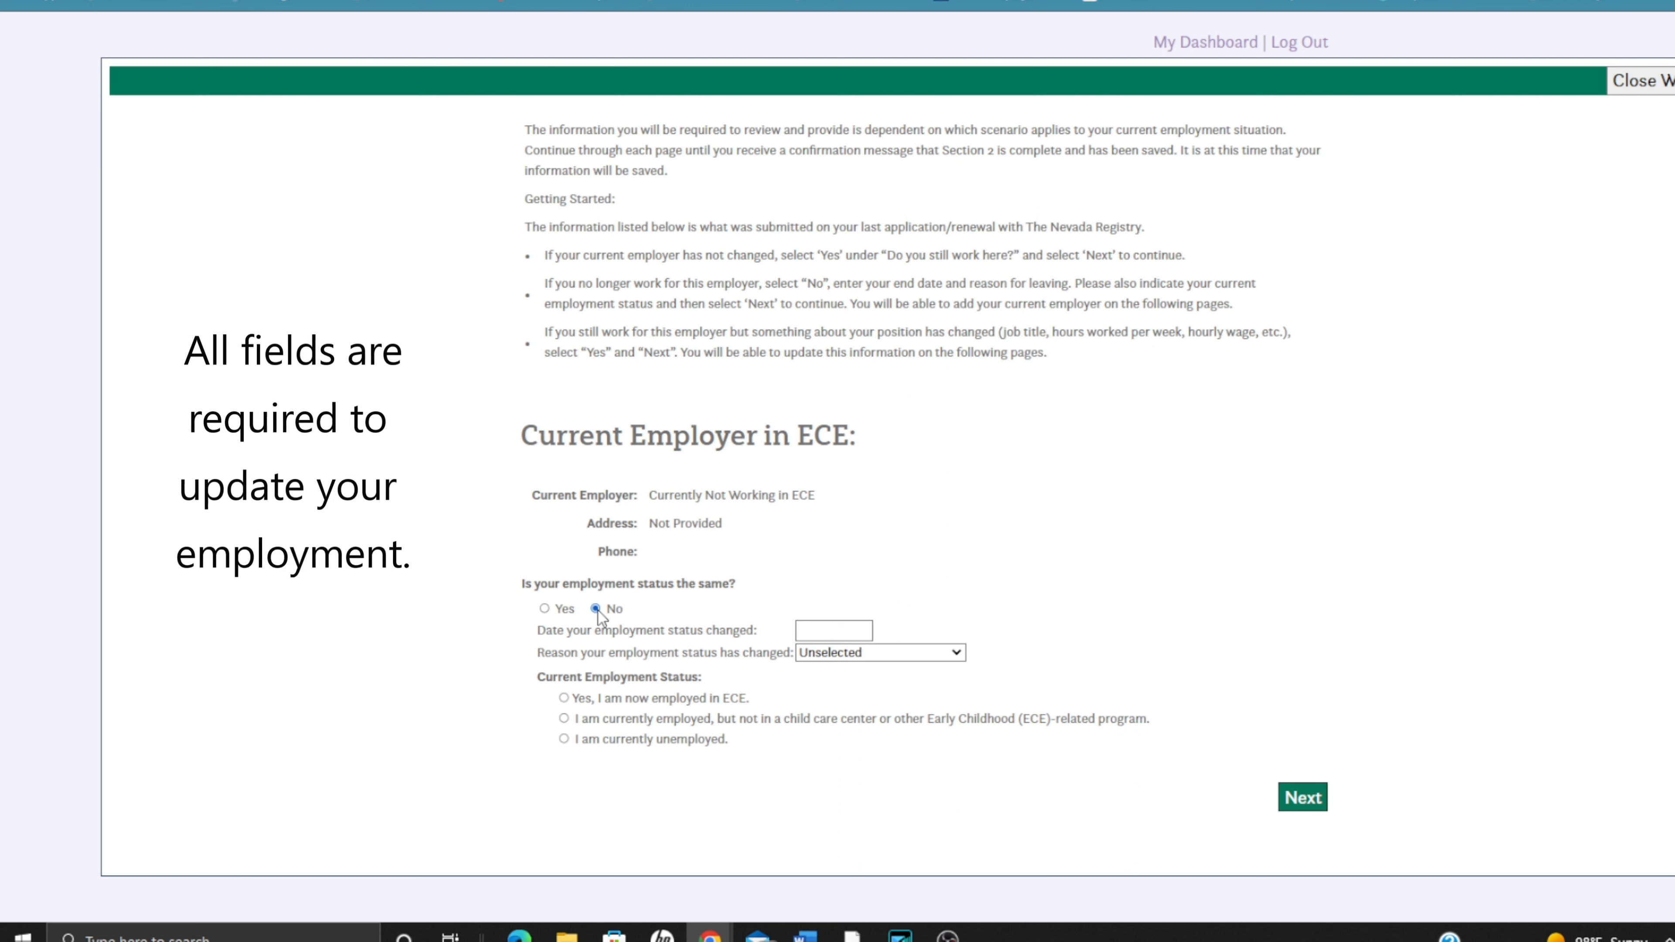
pyautogui.click(823, 631)
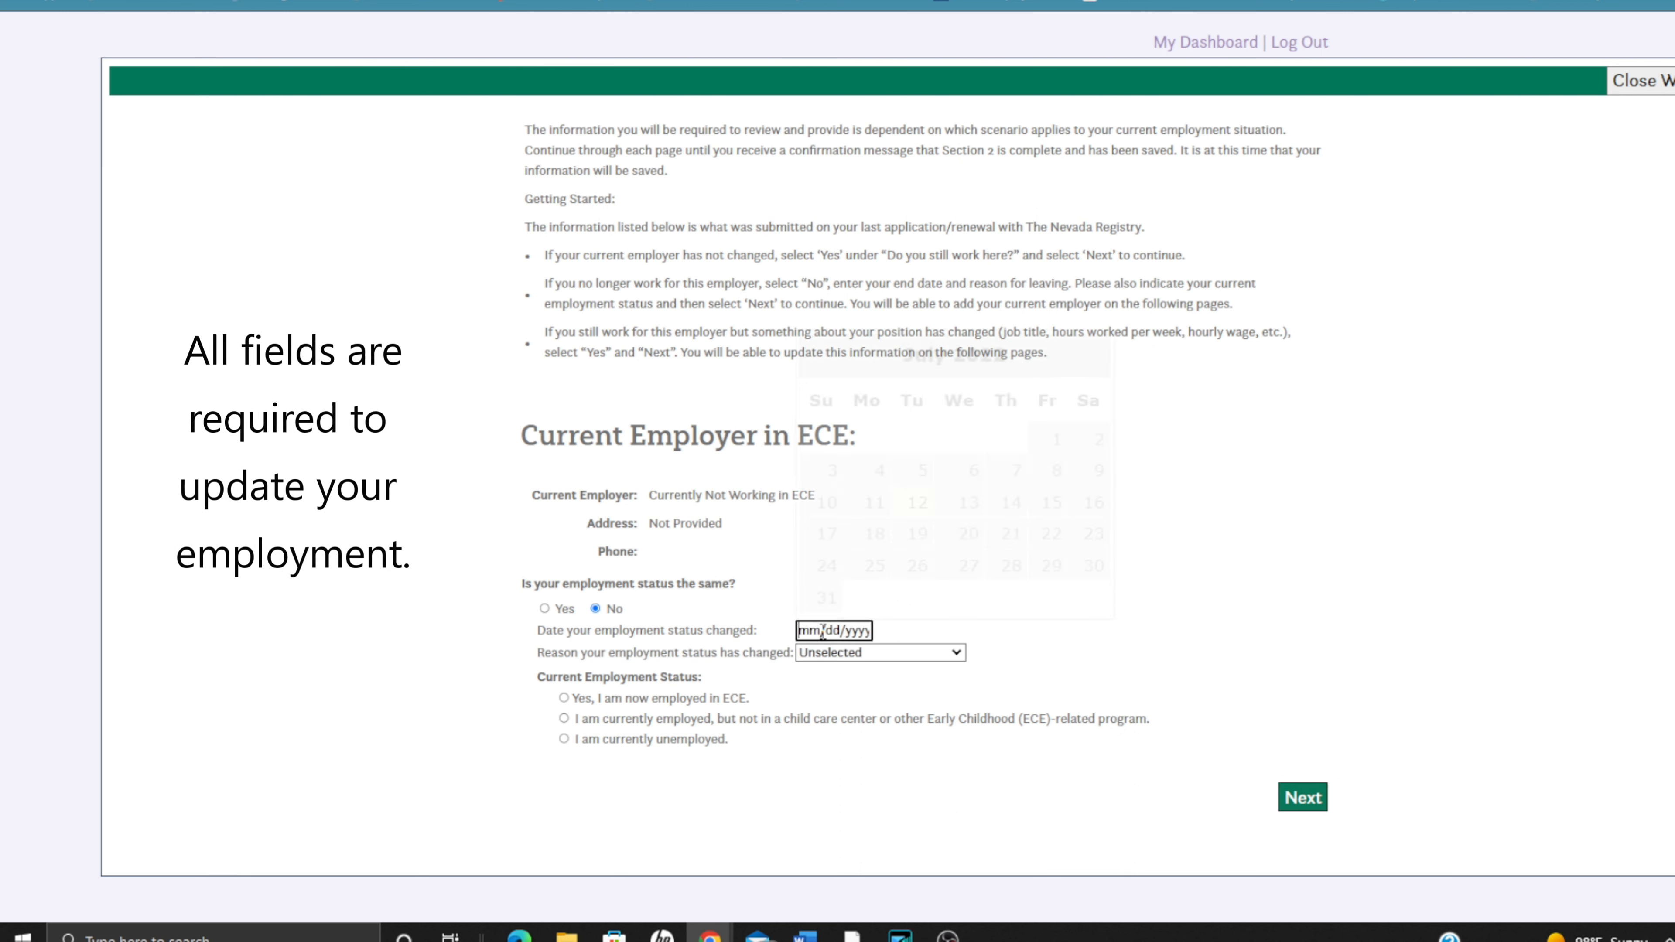
pyautogui.click(963, 471)
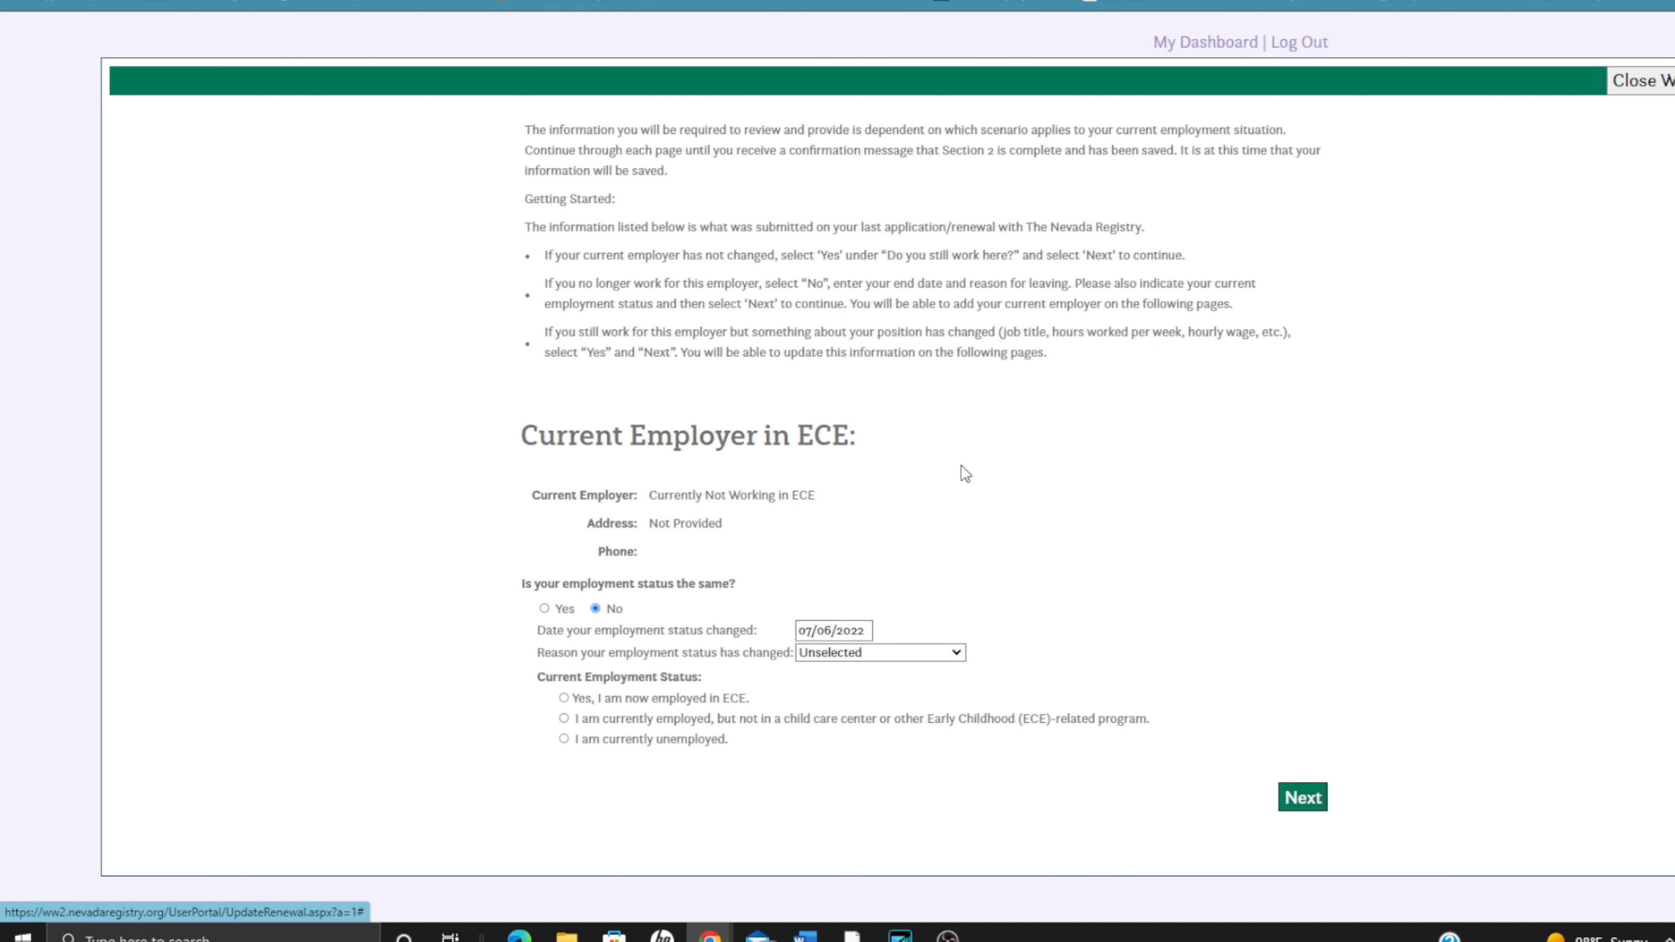
pyautogui.click(887, 654)
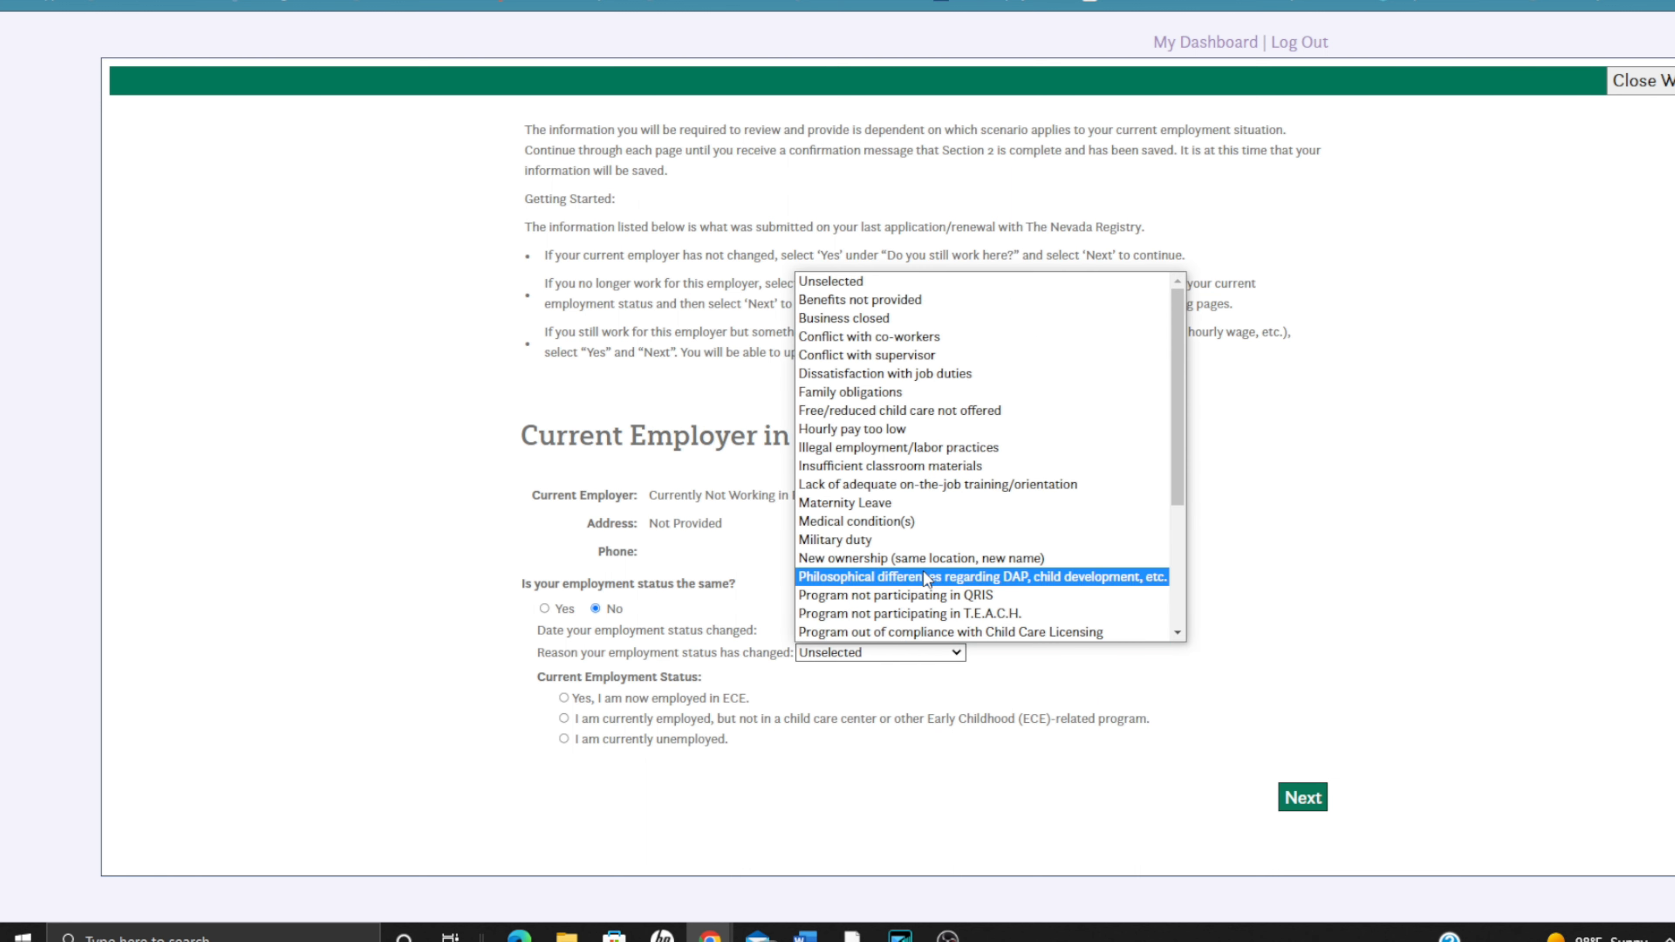
pyautogui.scroll(-3, 920, 521)
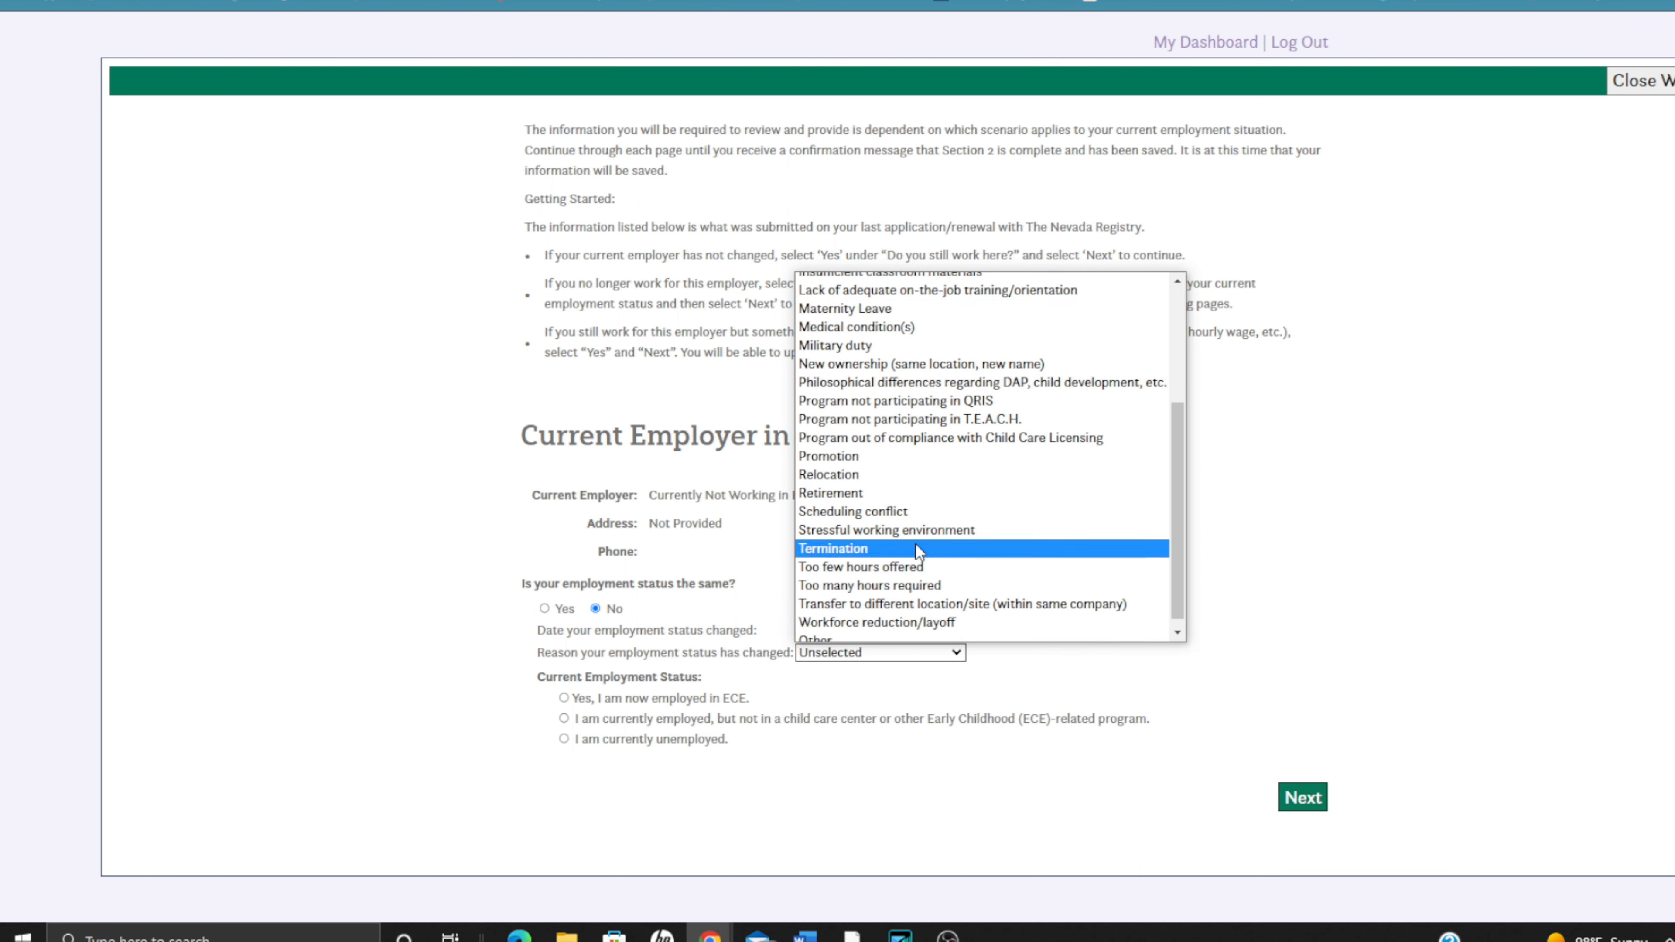
pyautogui.click(943, 622)
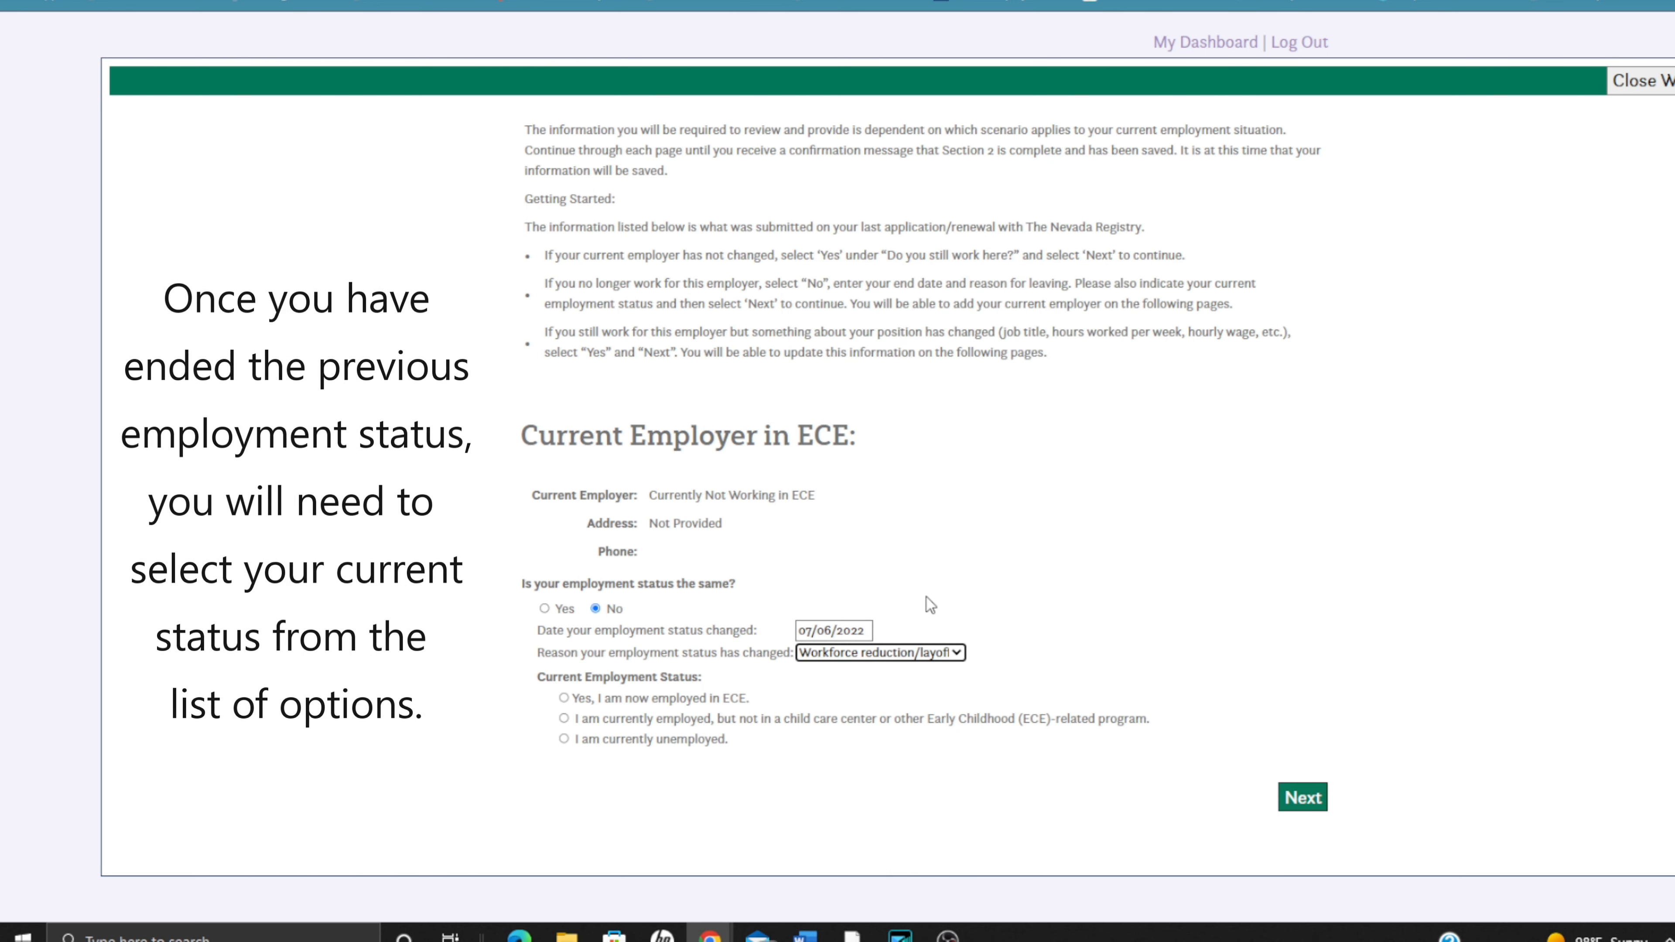
# - Set the current employment status to now employed in ECE and answer No to having two jobs in the field
pyautogui.click(564, 698)
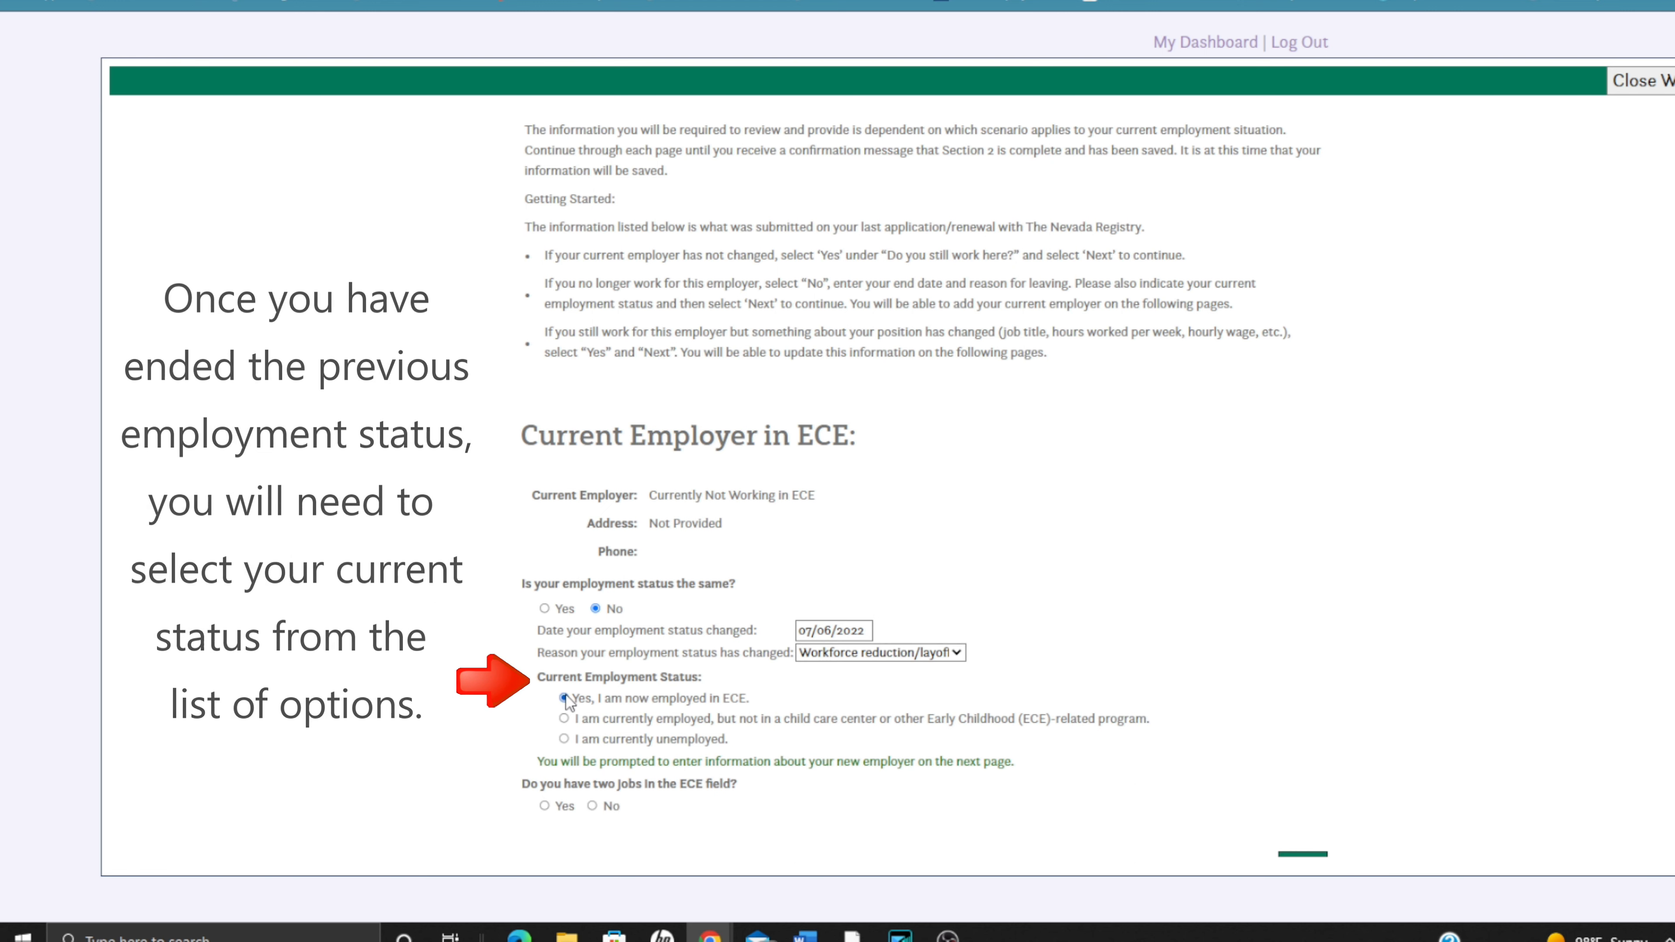
pyautogui.scroll(-1, 567, 696)
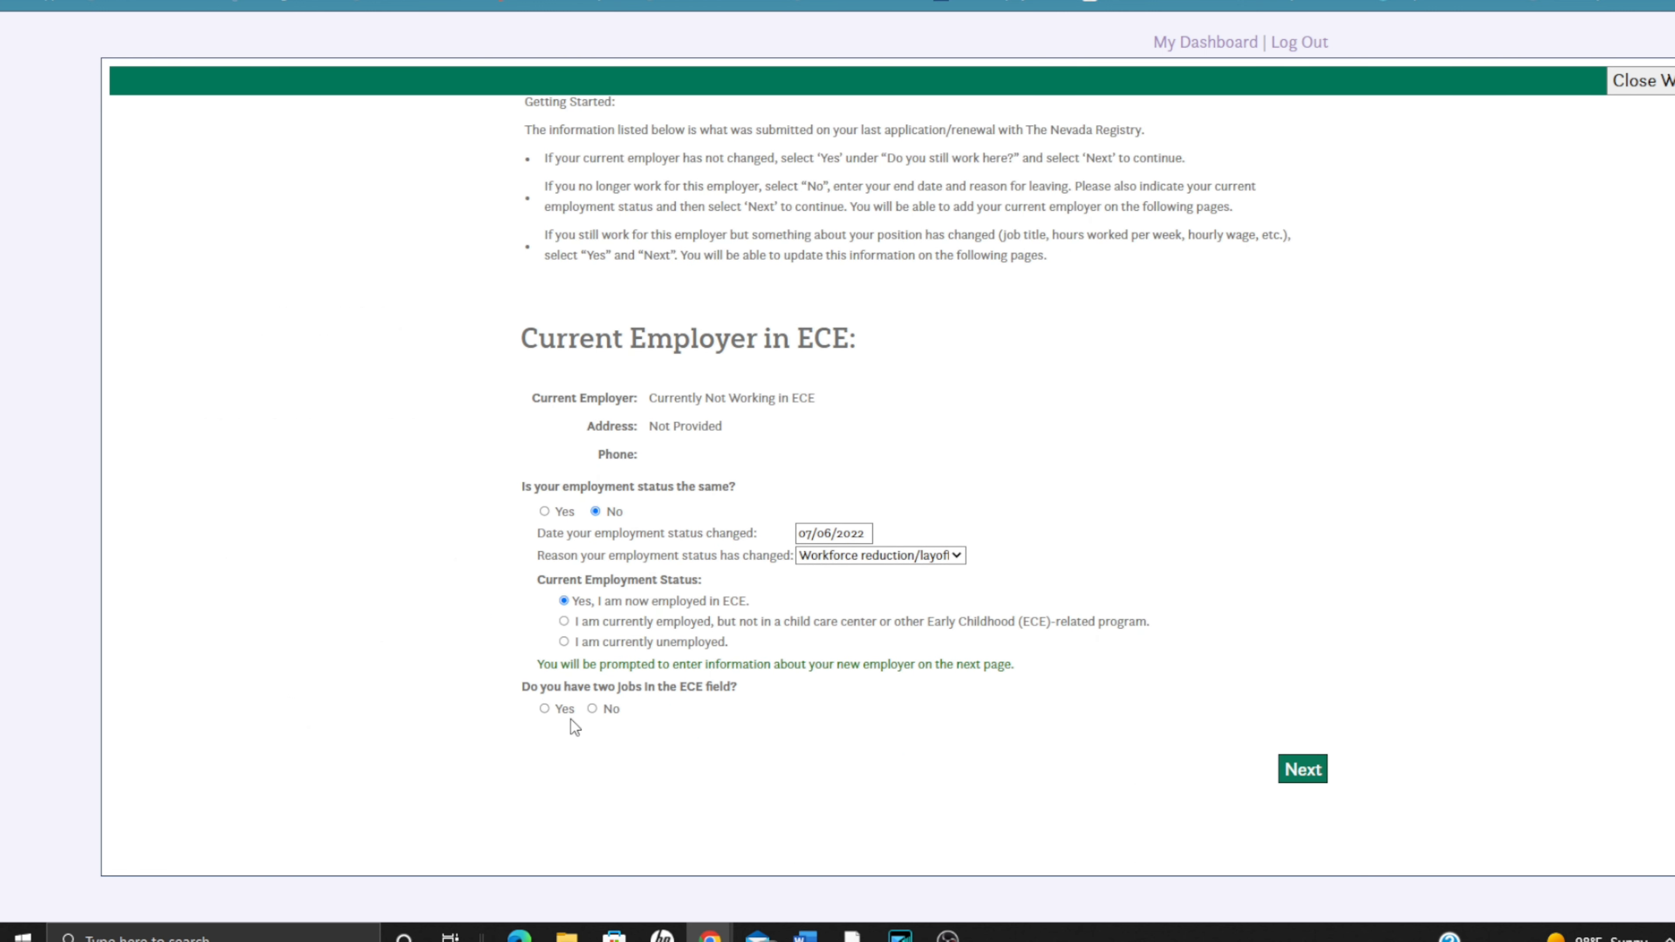
pyautogui.click(593, 709)
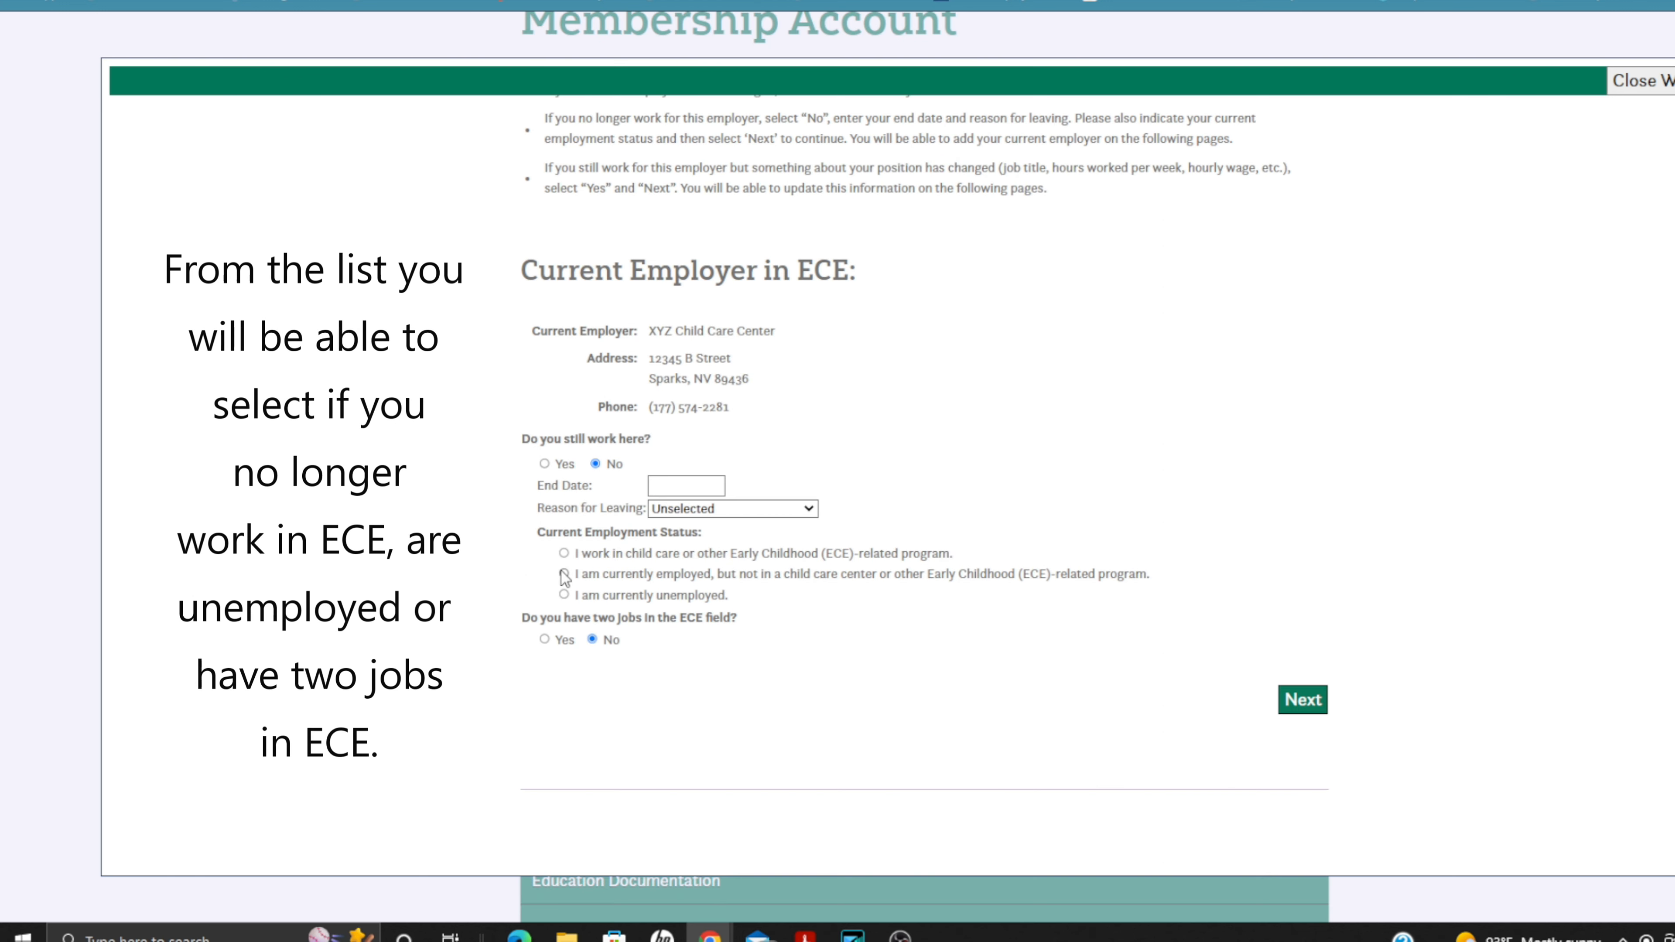
# - Try the statuses for being employed outside ECE and for being unemployed, dismissing each confirmation notice
pyautogui.click(564, 573)
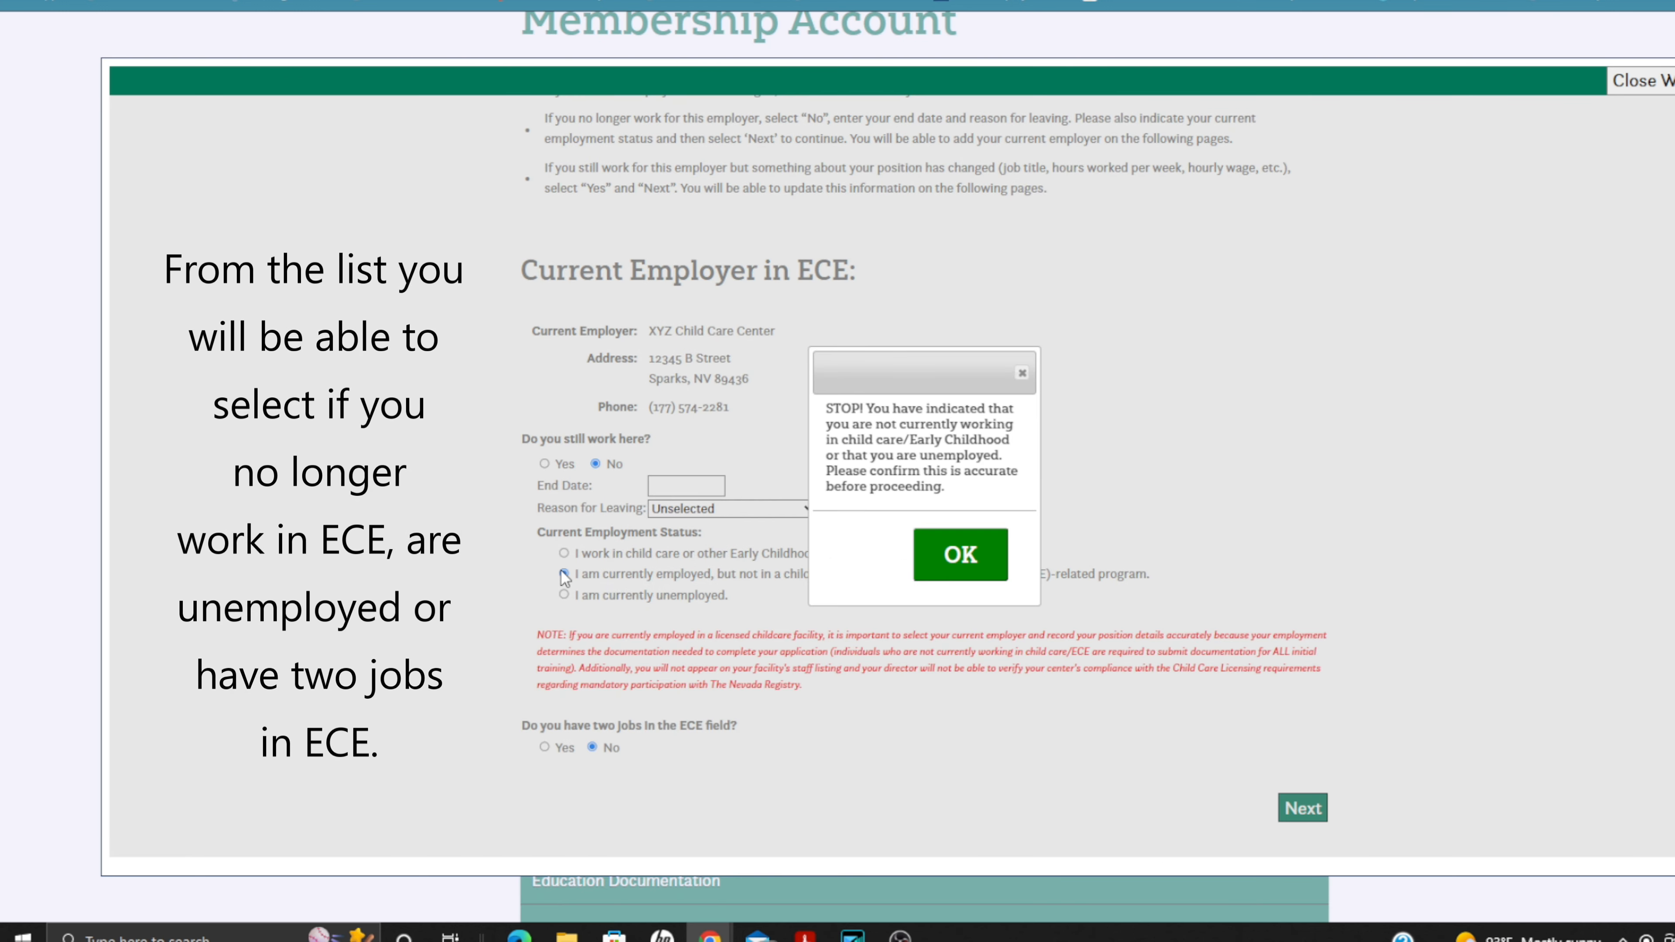
pyautogui.click(1021, 374)
pyautogui.click(563, 595)
pyautogui.click(1021, 373)
# - Set the current status to working in child care or another ECE-related program and answer Yes to having two ECE jobs
pyautogui.click(564, 554)
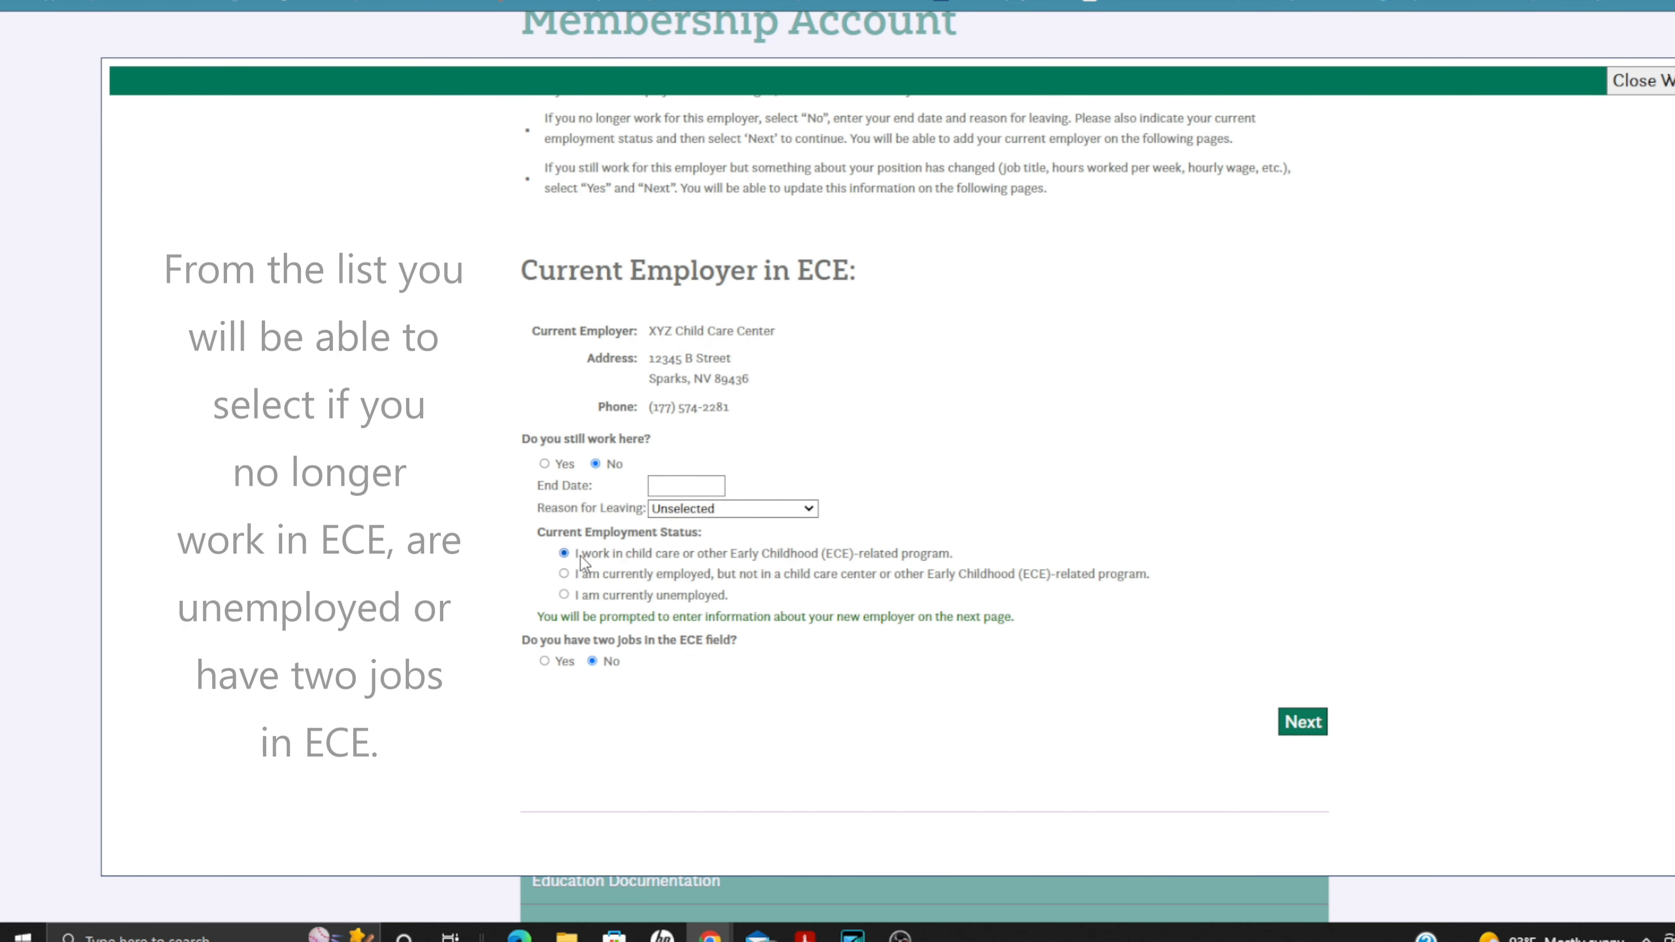
pyautogui.click(544, 661)
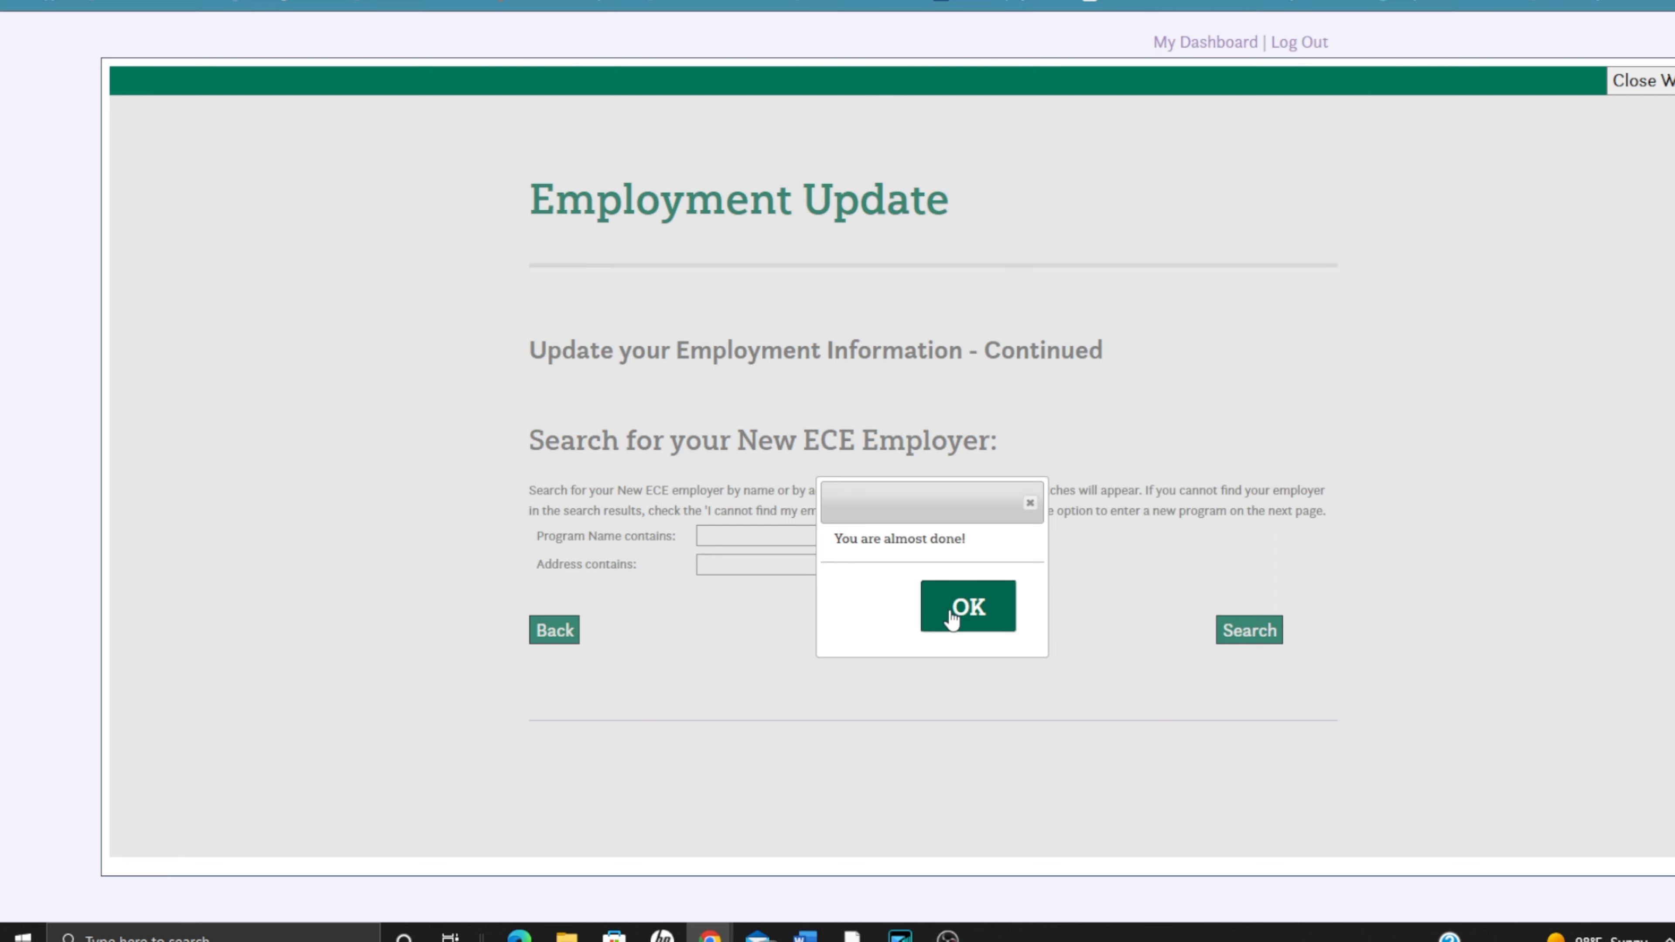
# - Dismiss the progress notice and search for the new ECE employer by program name "xy"
pyautogui.click(952, 618)
pyautogui.click(726, 535)
pyautogui.click(723, 535)
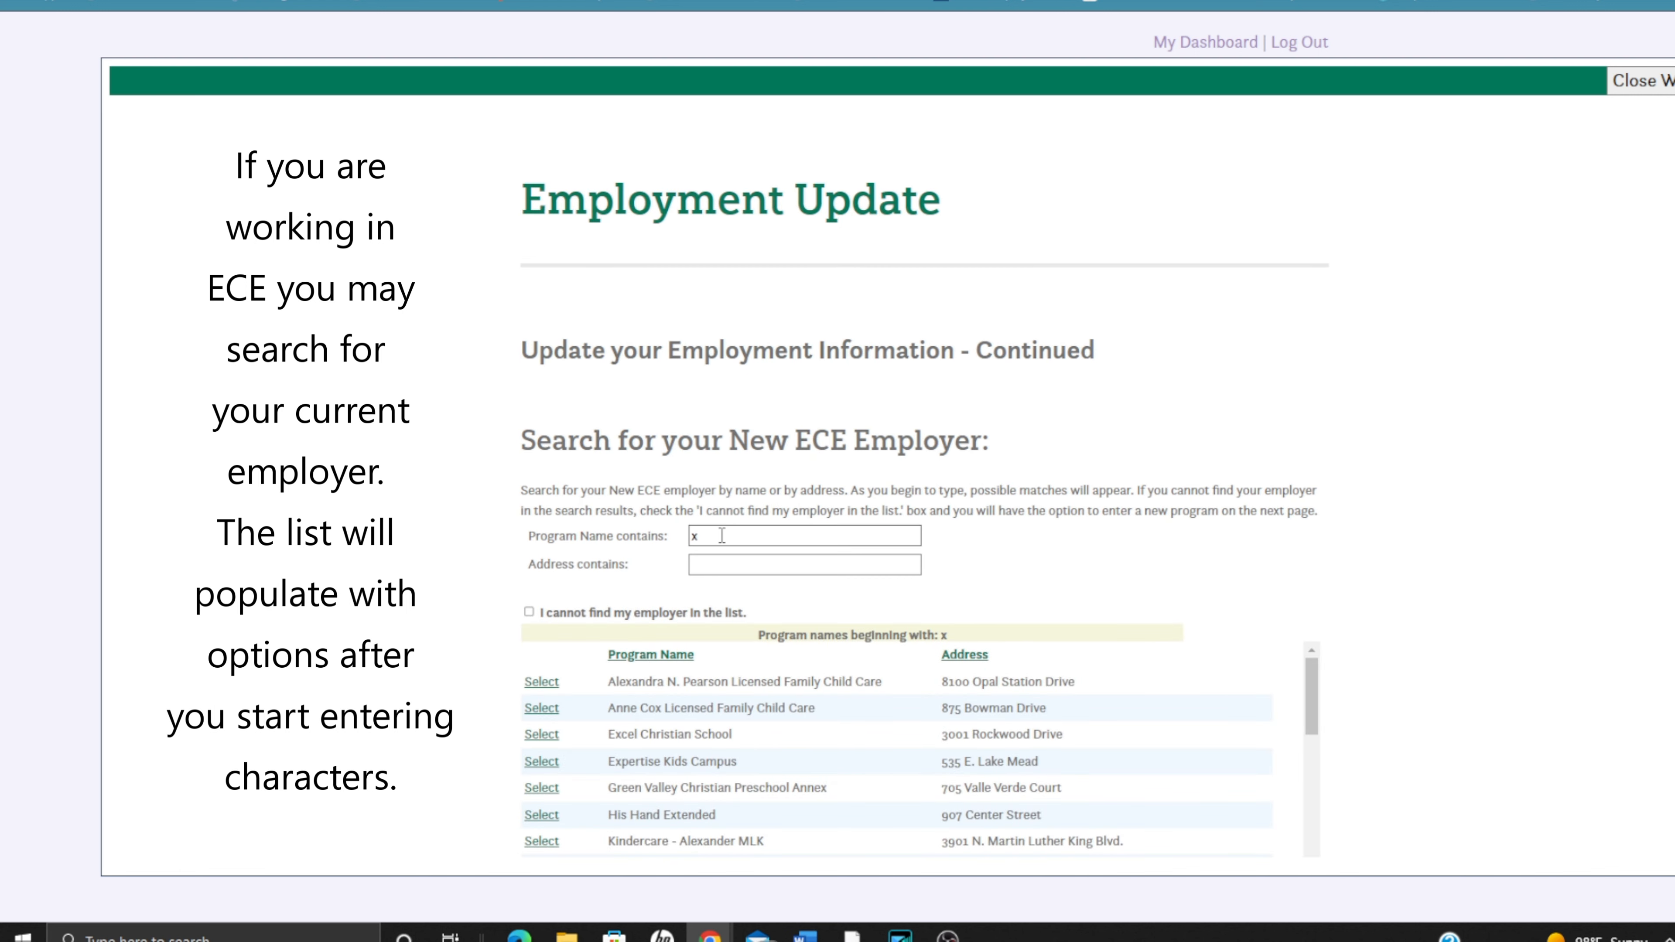
pyautogui.click(722, 536)
pyautogui.write('xy')
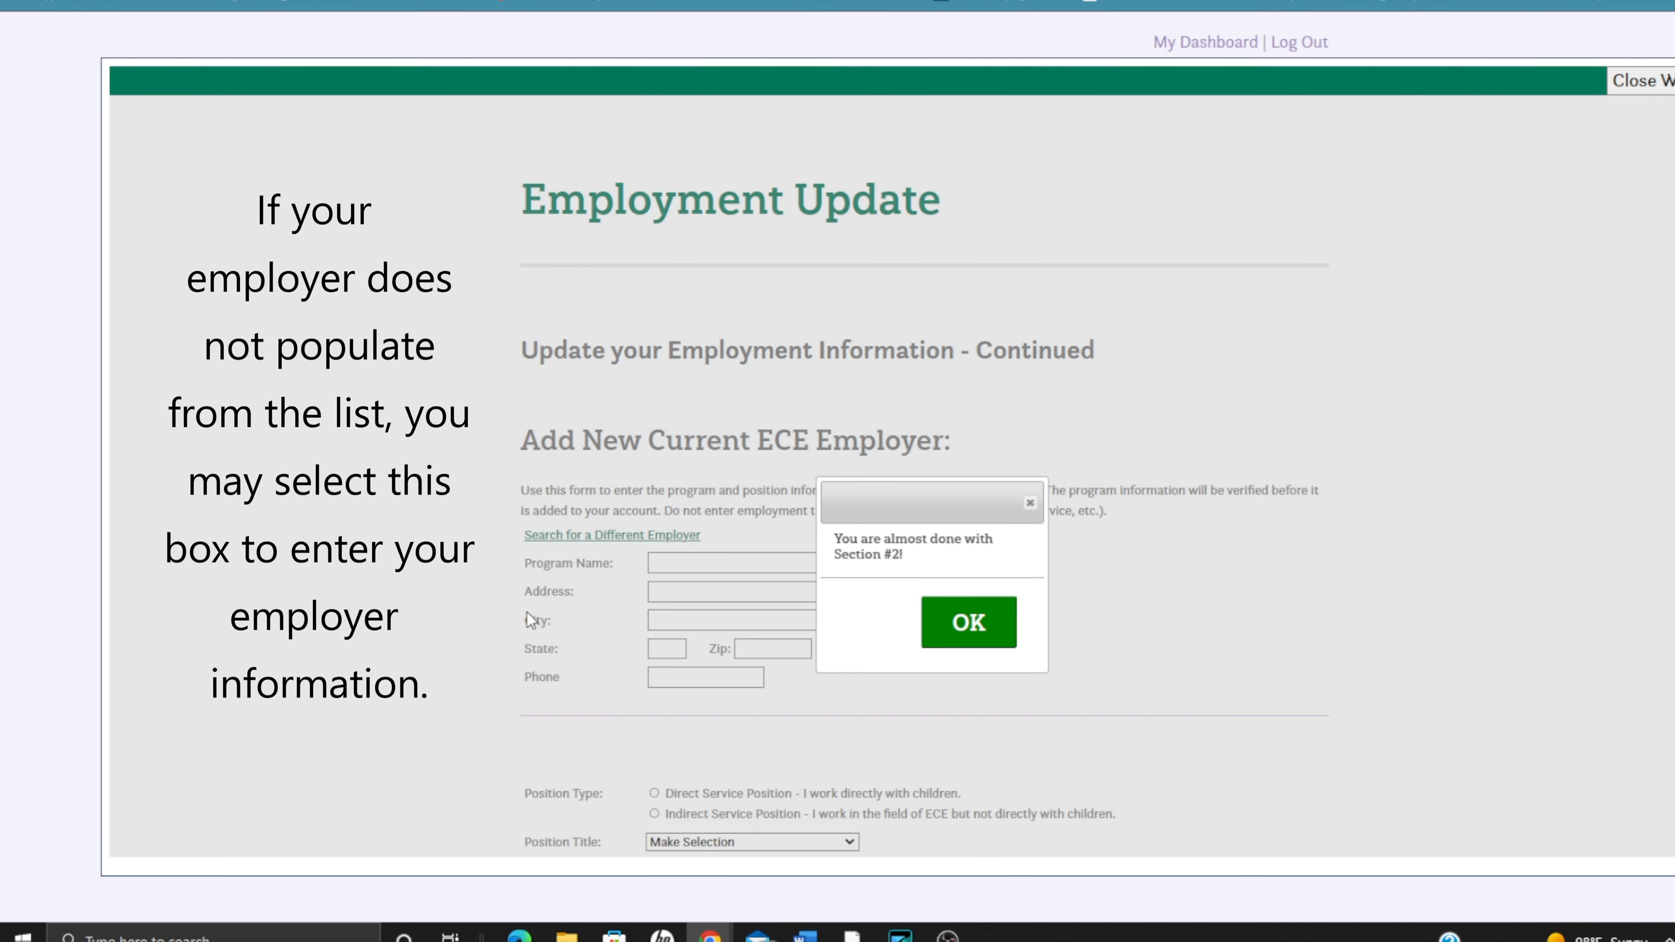
# - Return from the new employer form to the employer search and select XYZ Child Care Center using the program name "xy"
pyautogui.click(989, 620)
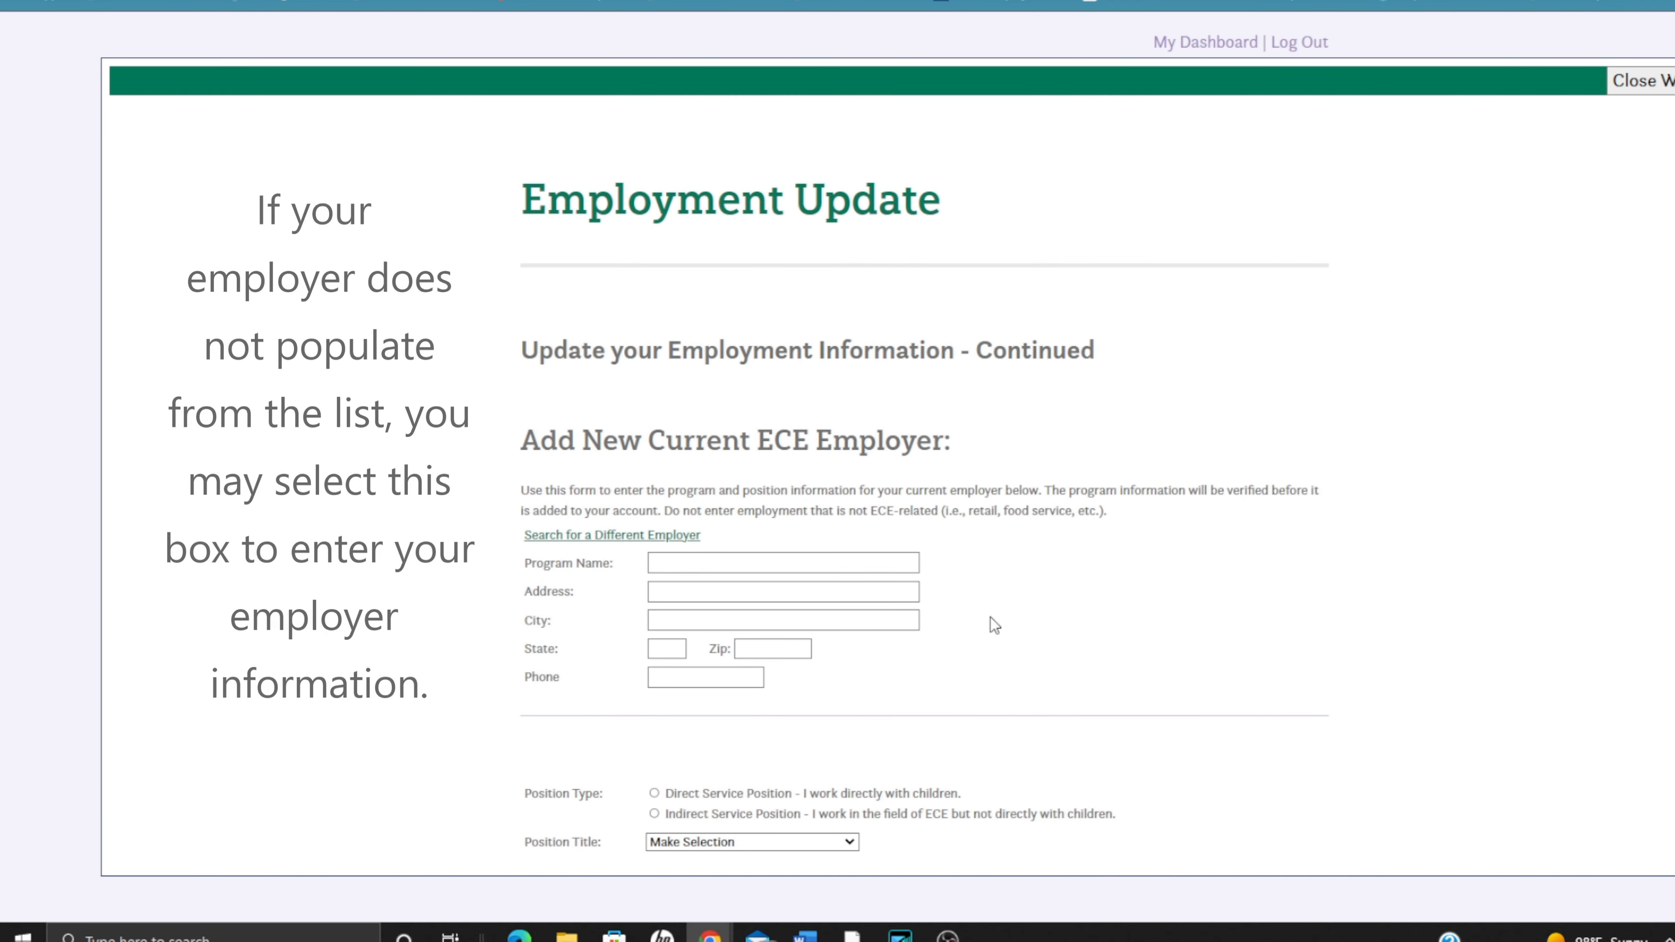
pyautogui.click(592, 540)
pyautogui.click(719, 536)
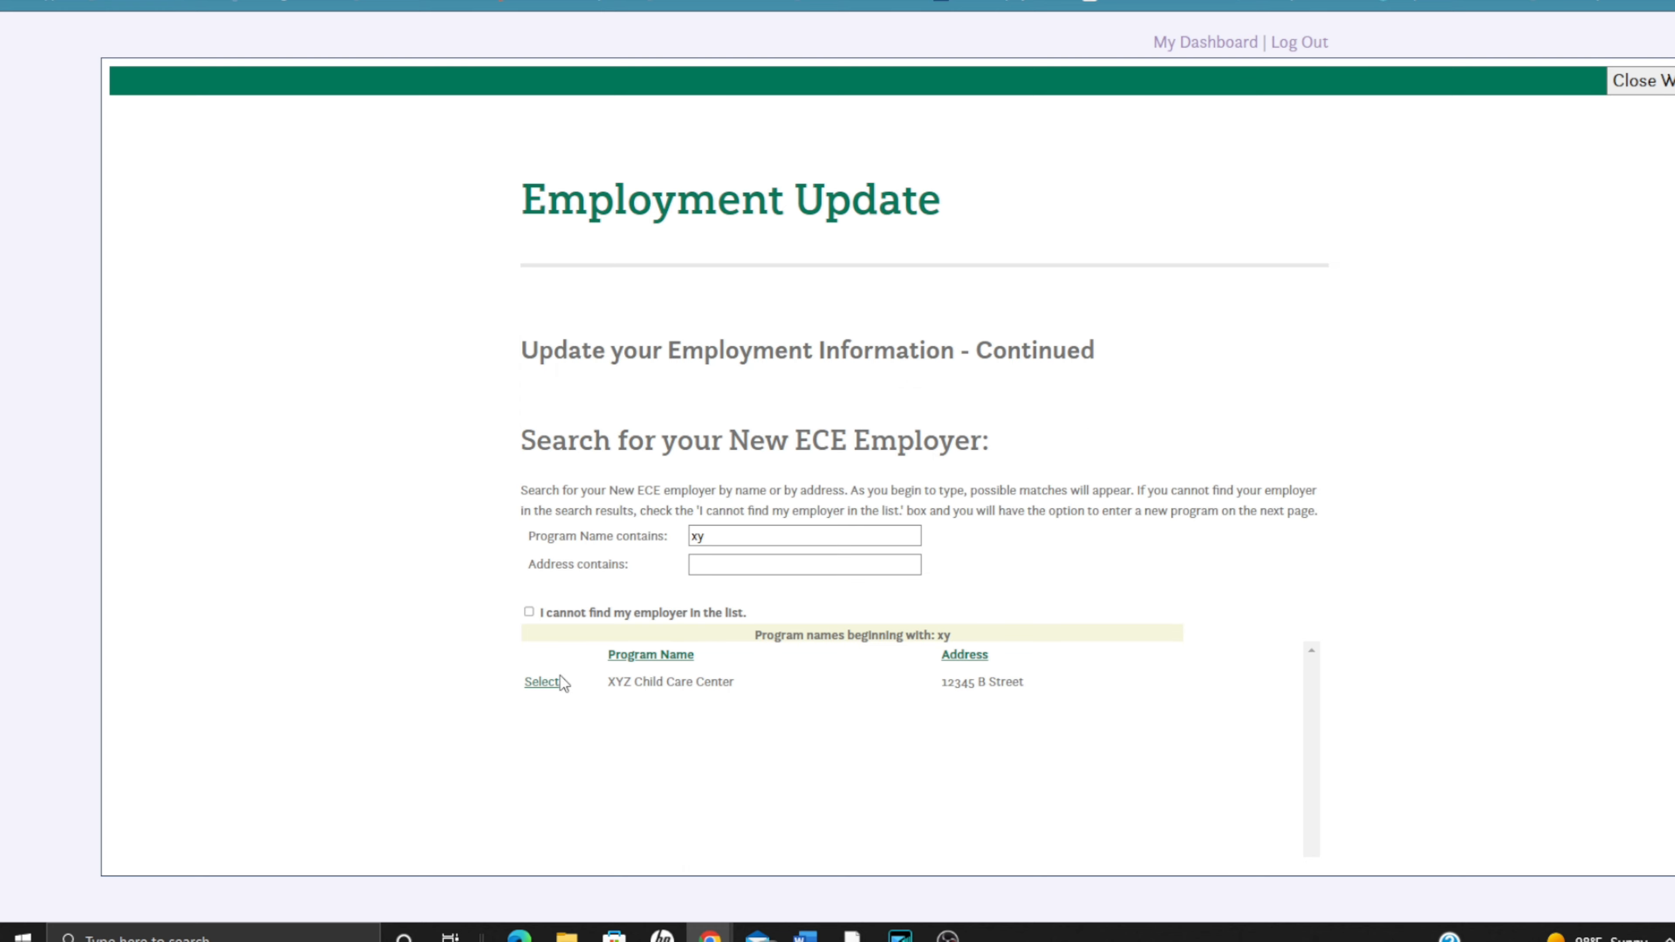
pyautogui.click(538, 684)
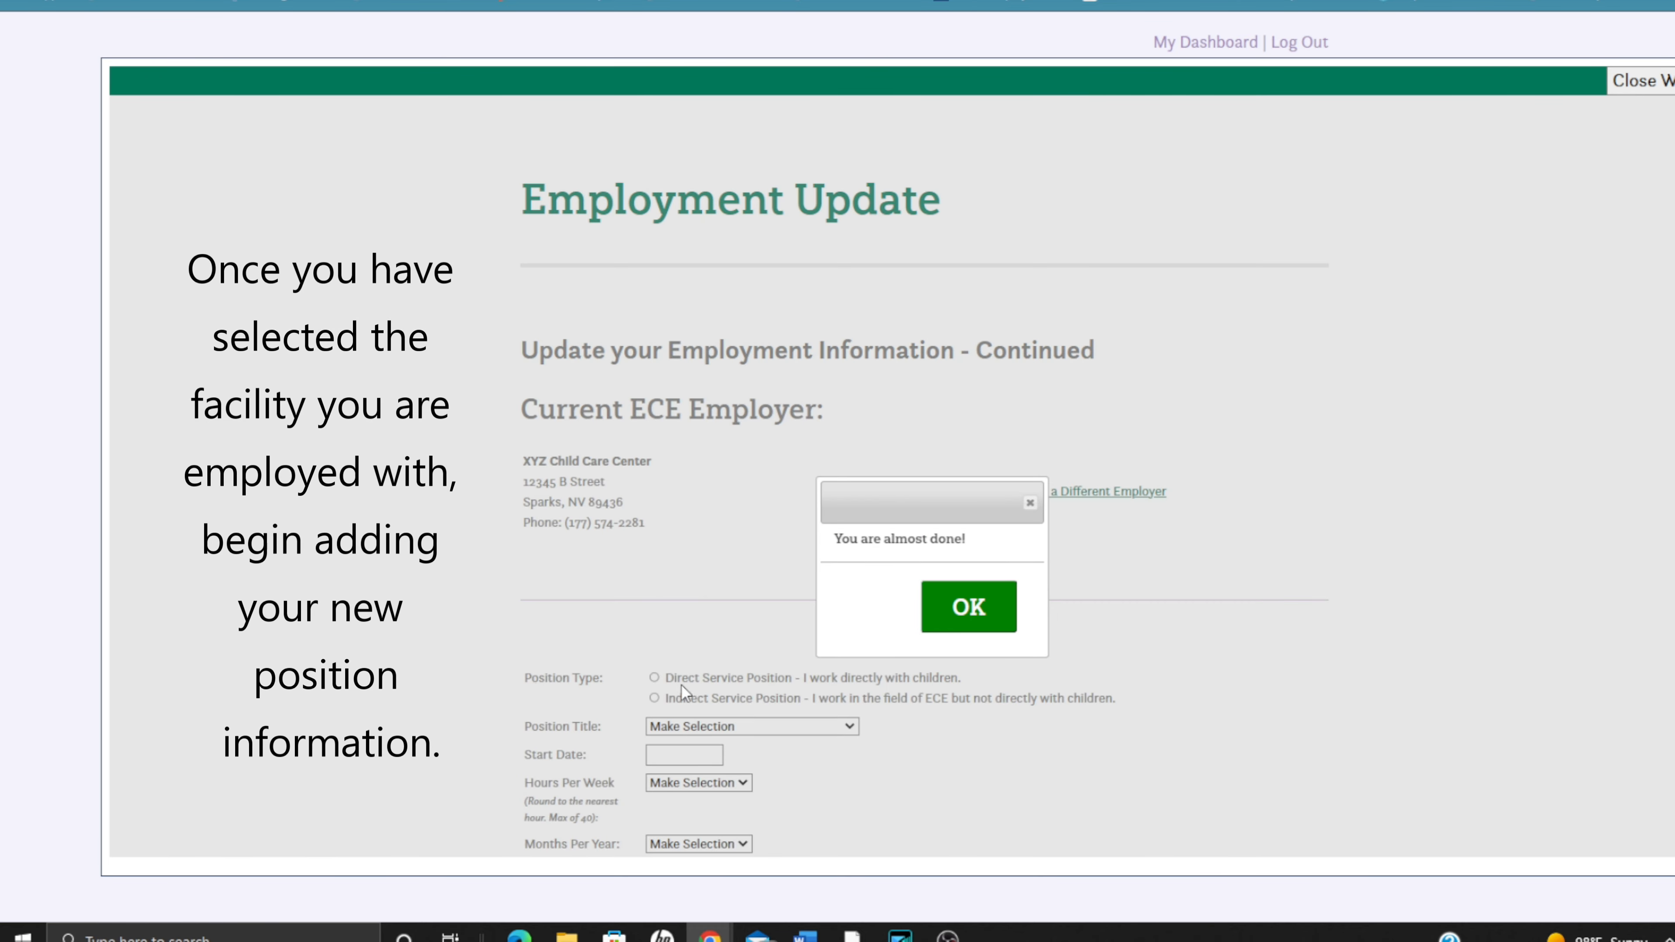
pyautogui.click(958, 619)
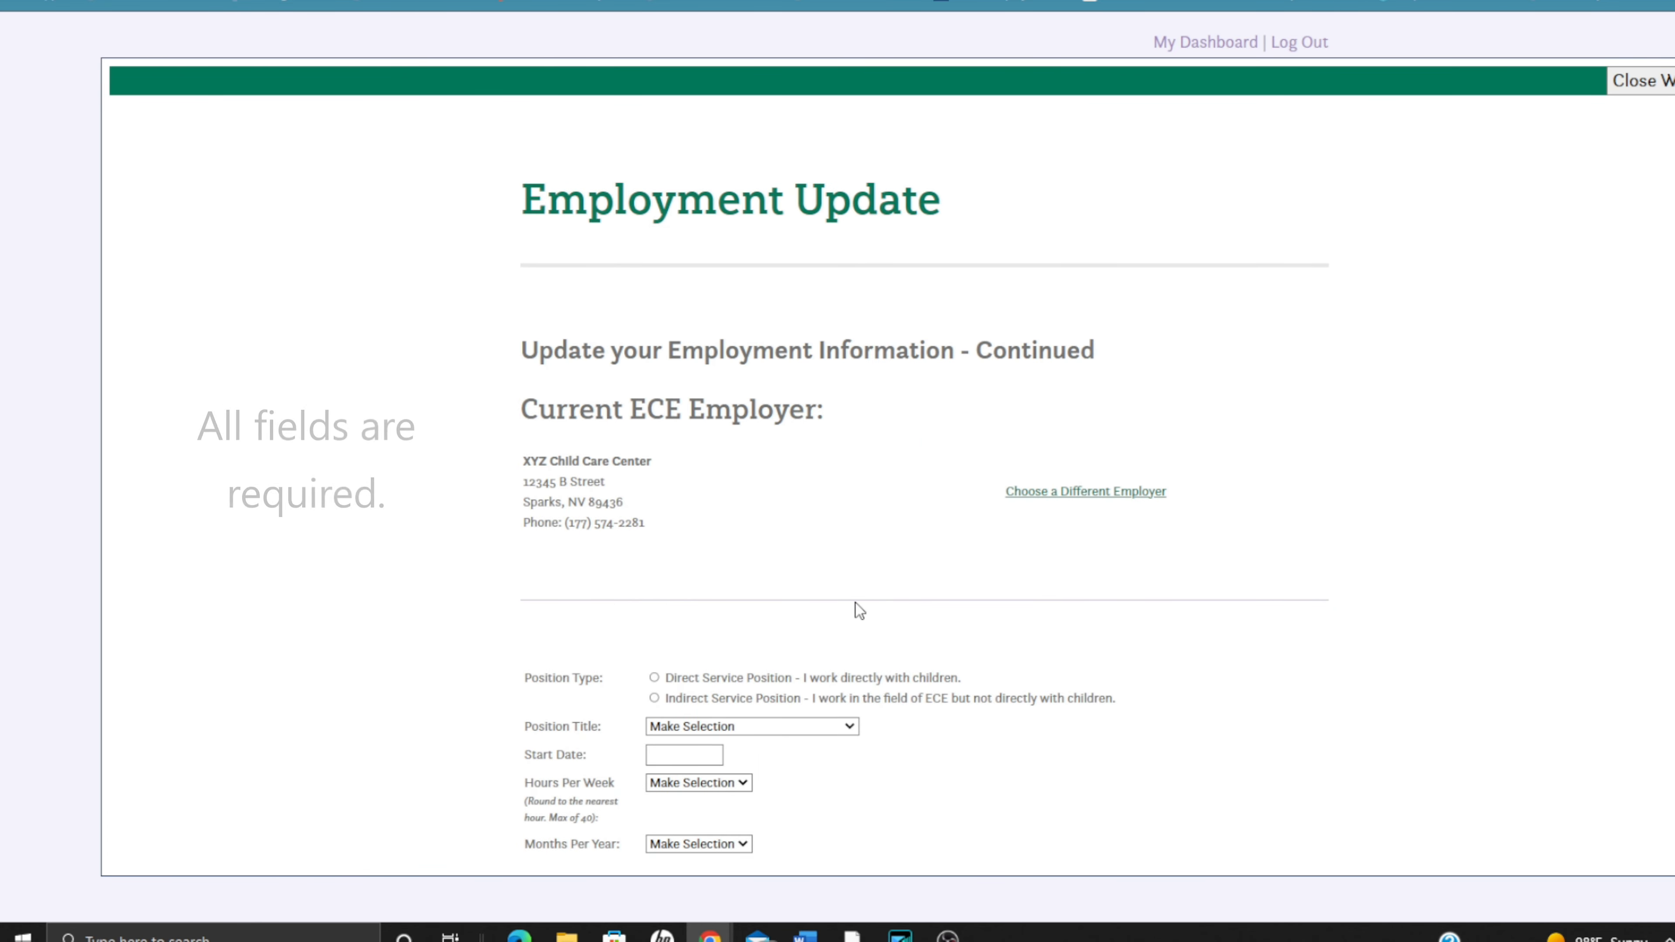
# - Set the position type to Direct Service Position, the title to Assistant Teacher/Aide and the start date to 07/11/2022
pyautogui.scroll(-1, 856, 604)
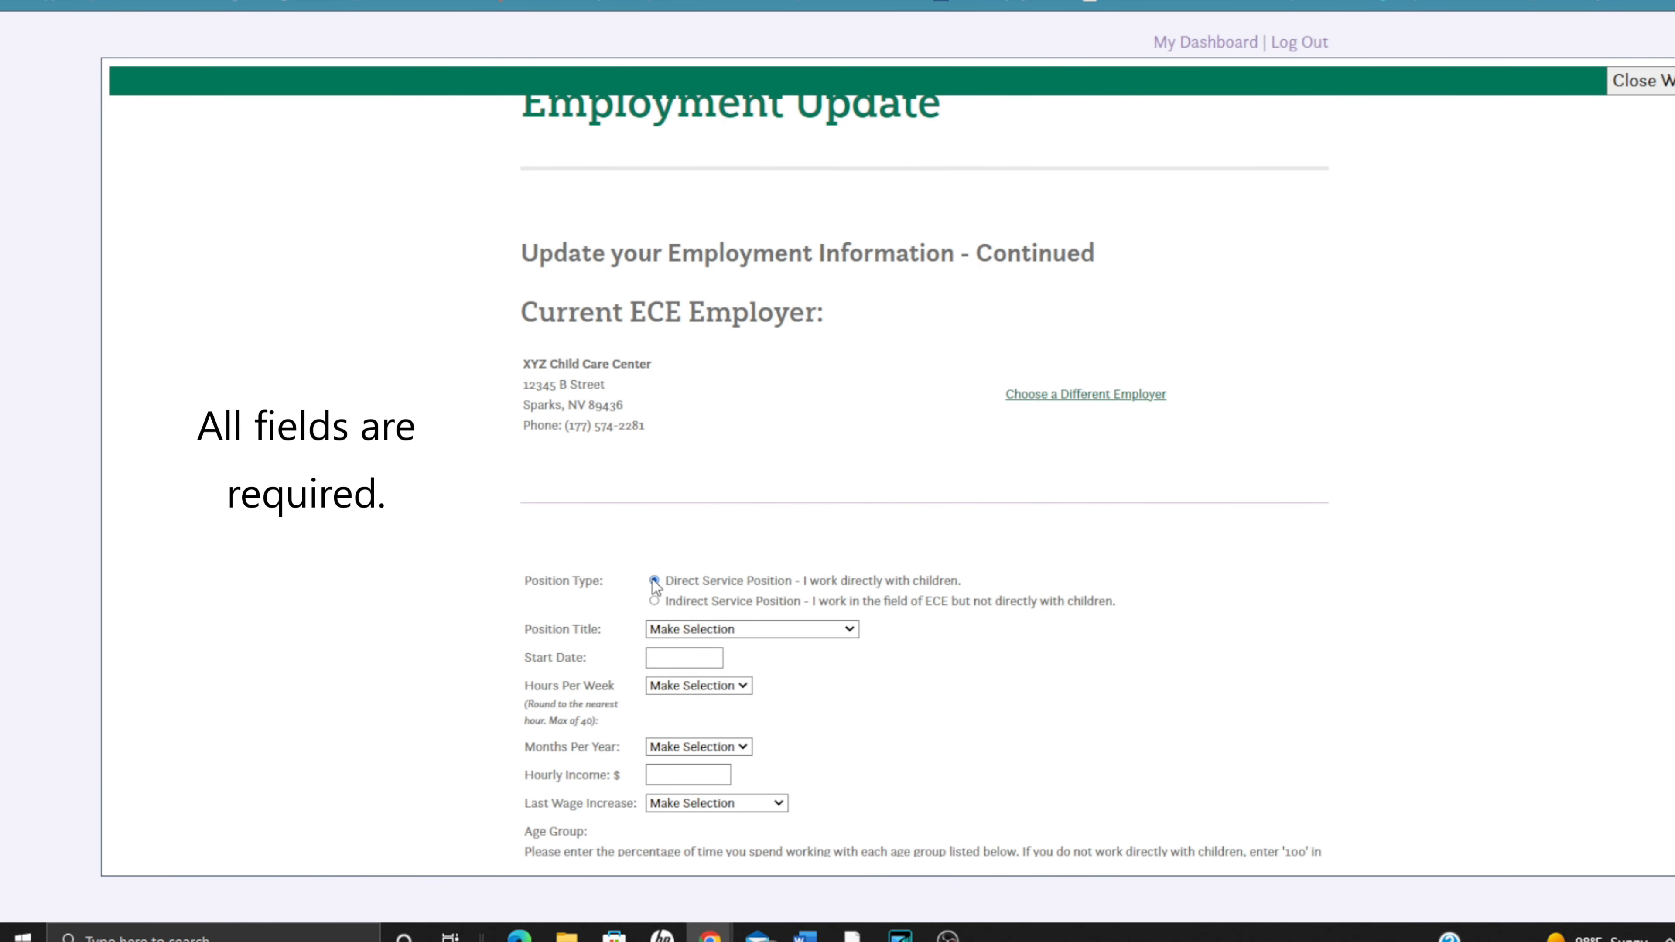
pyautogui.click(709, 631)
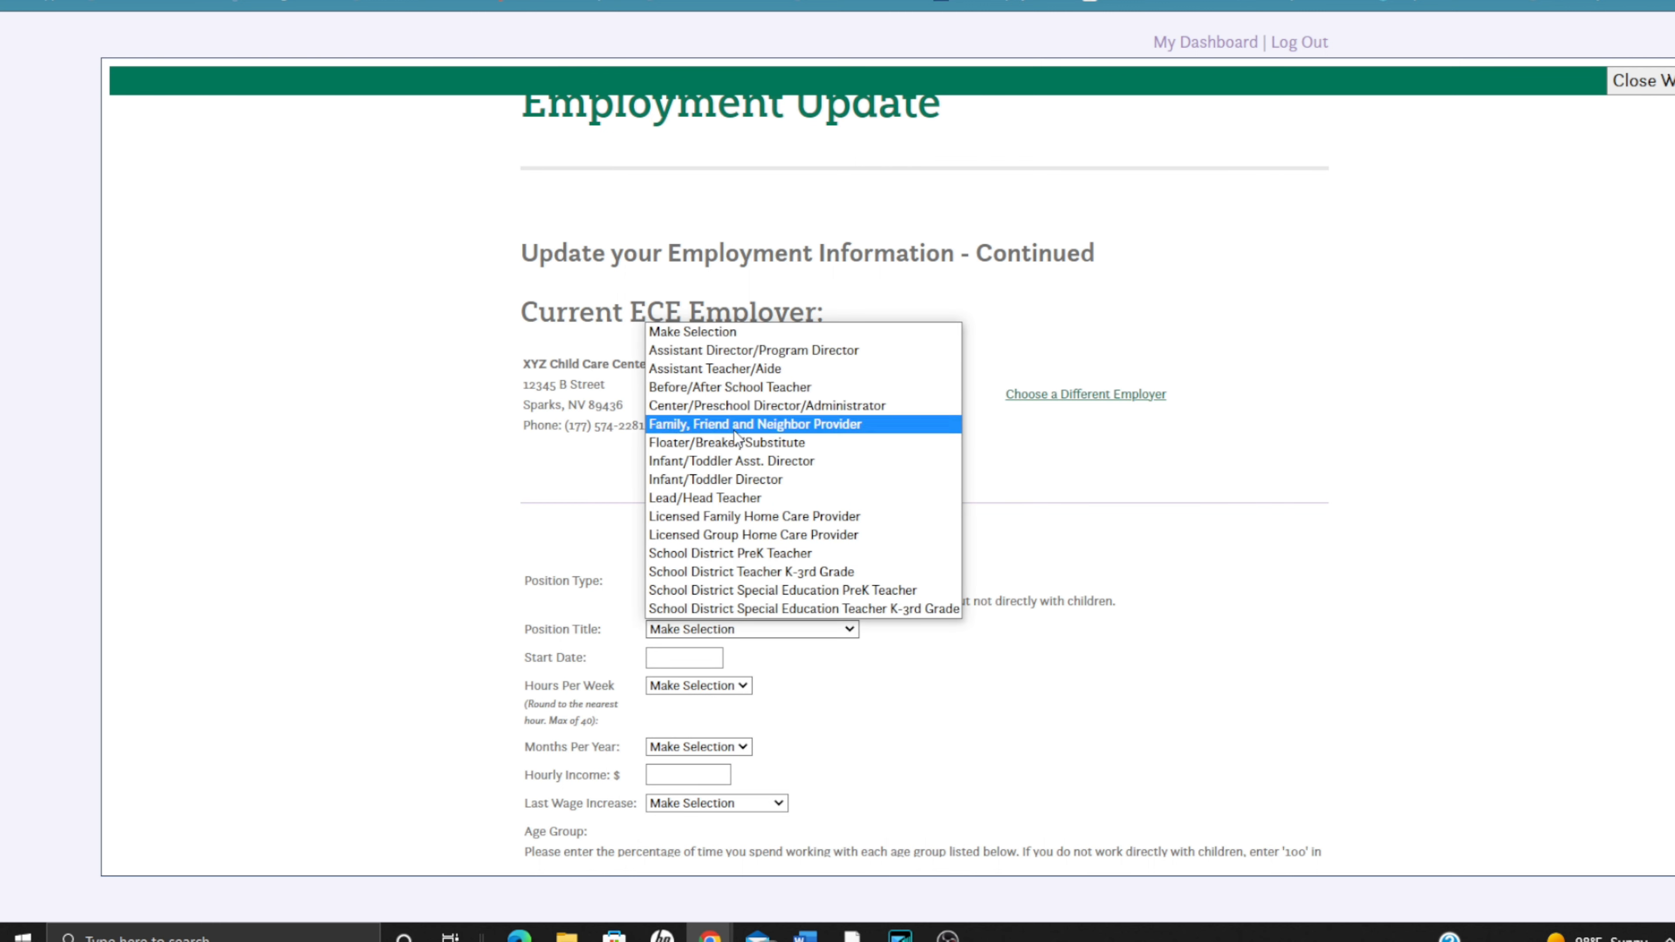
pyautogui.click(734, 370)
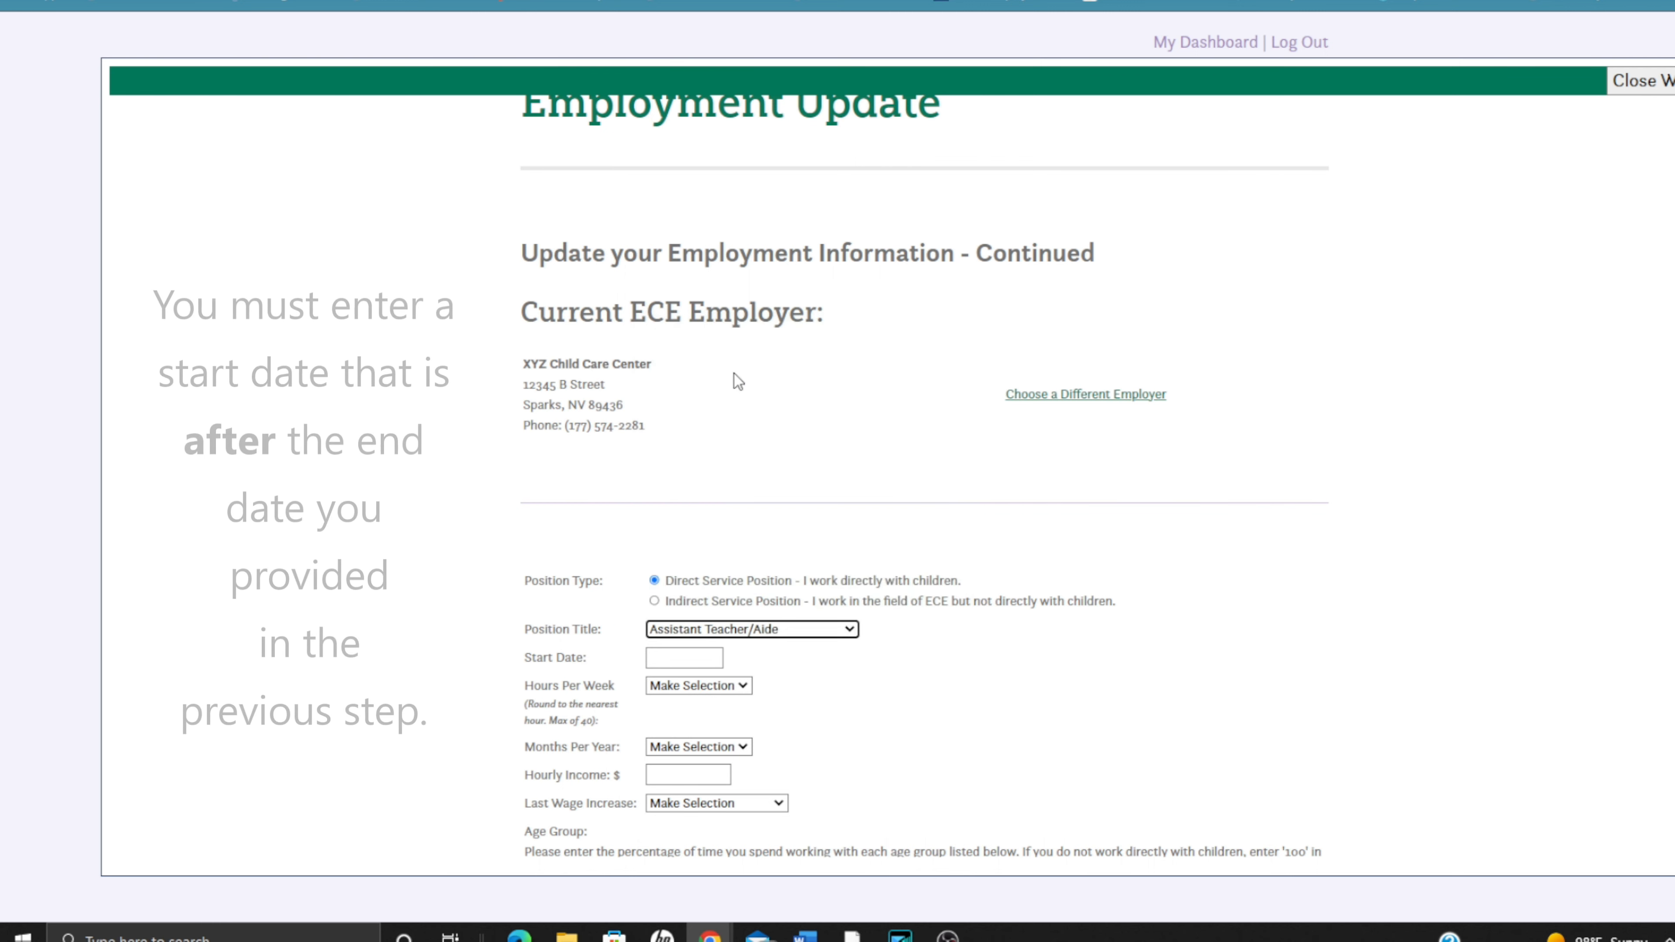
pyautogui.click(664, 660)
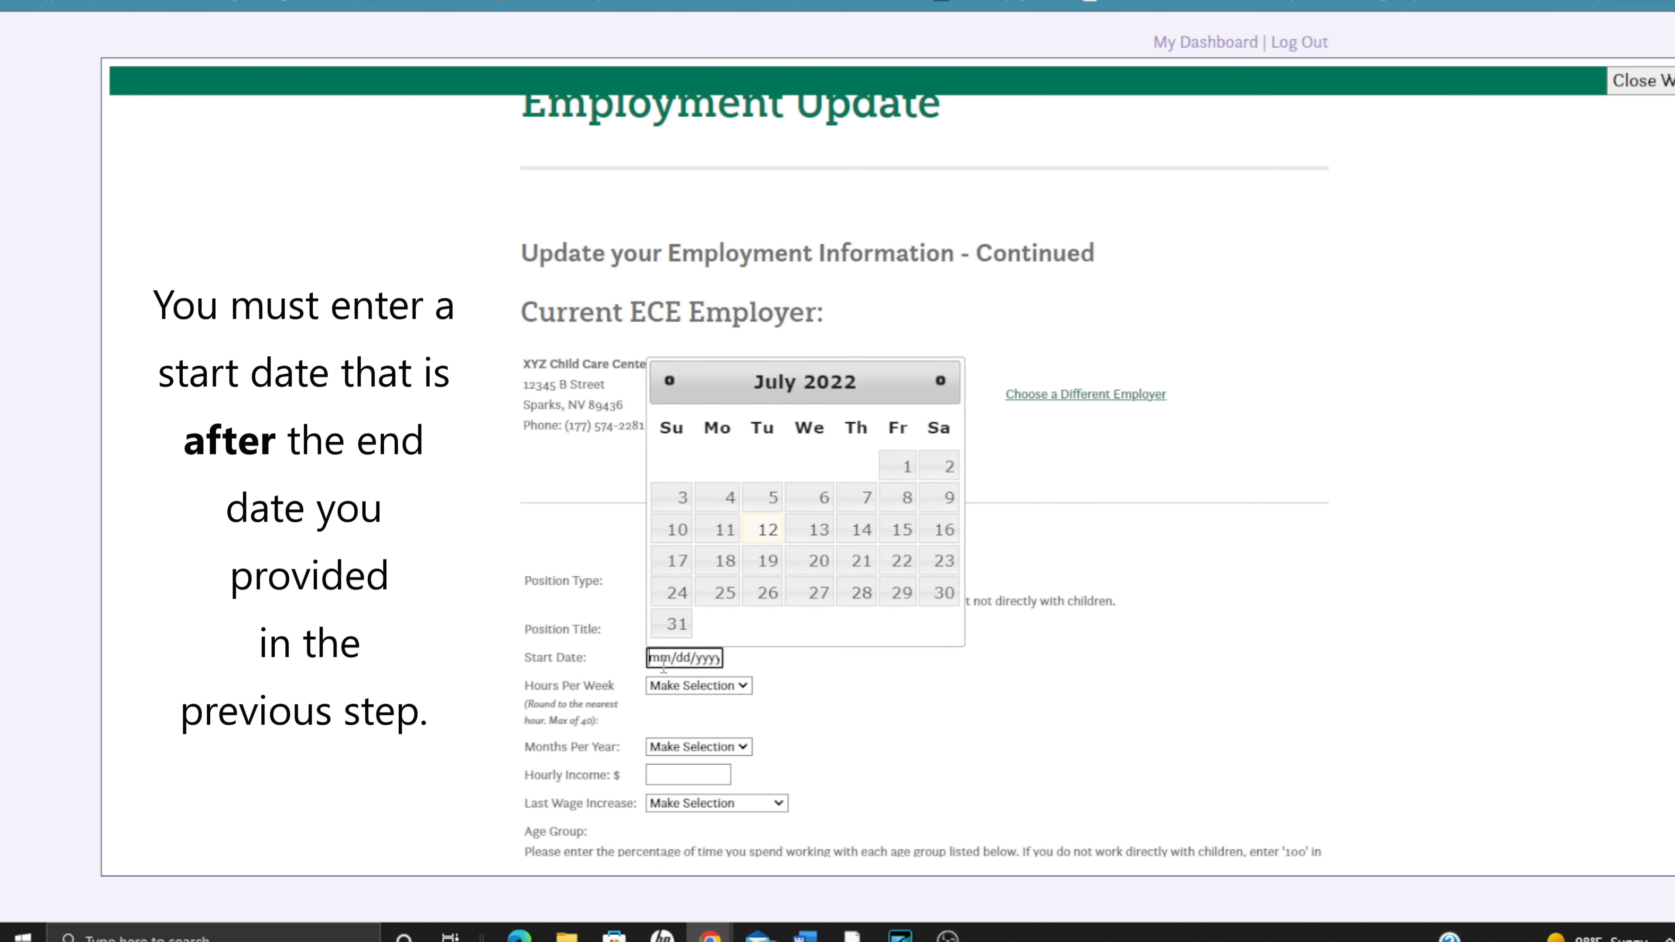
pyautogui.click(722, 531)
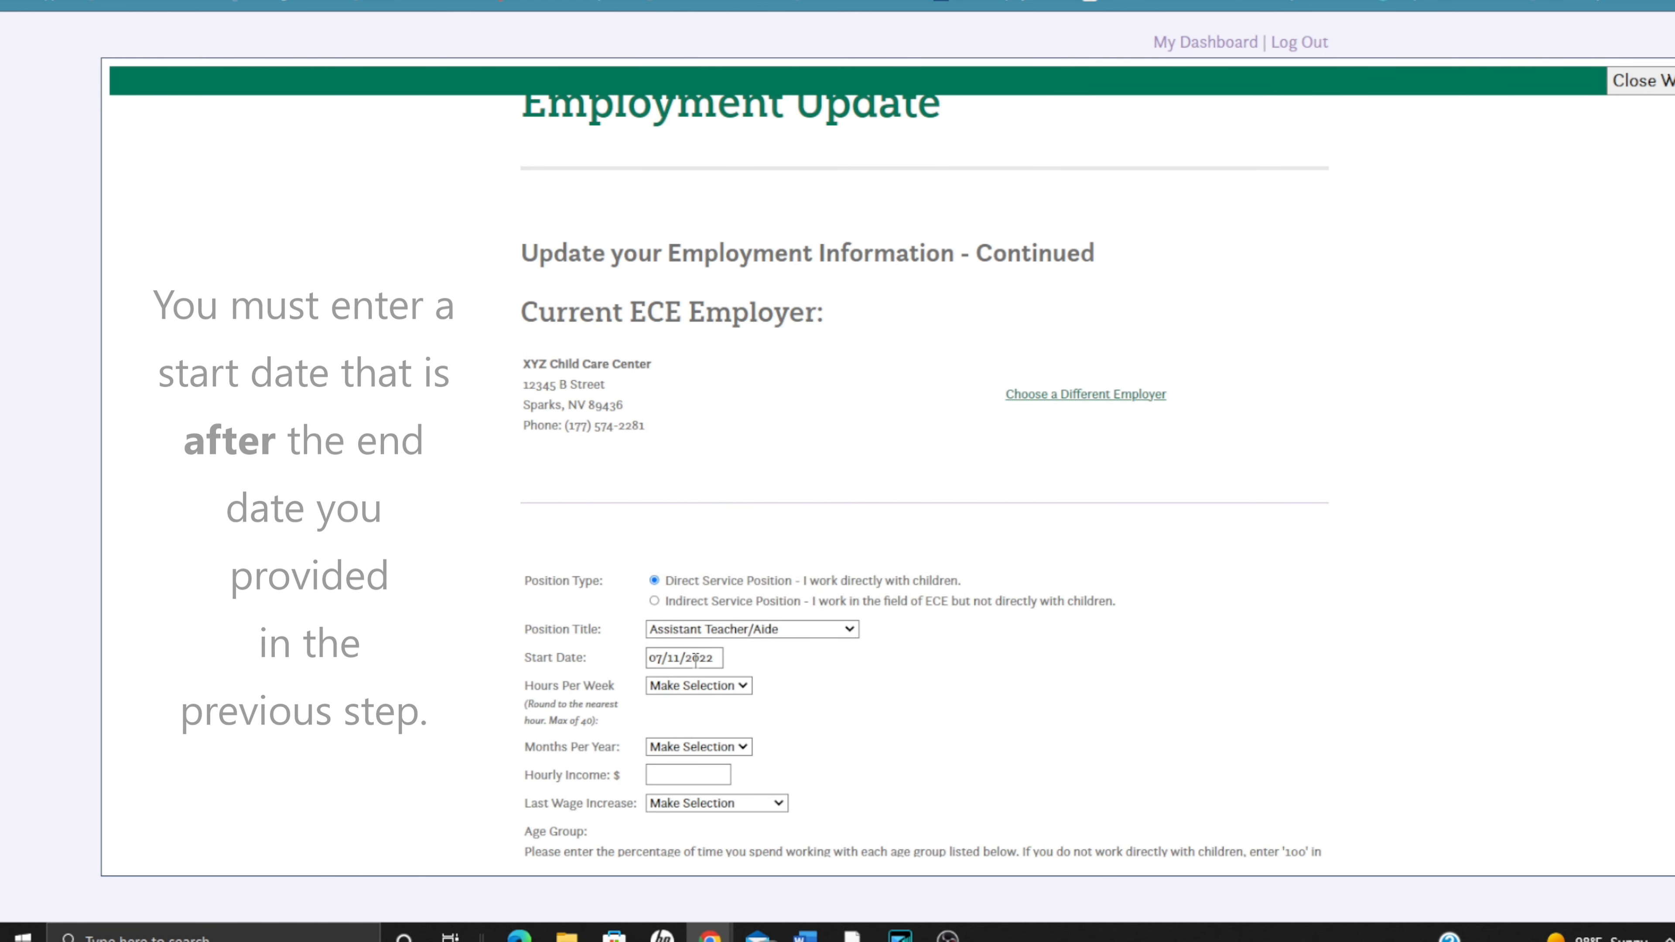
# - Set the position's hours per week to 40, months per year to 12 and hourly income to $15
pyautogui.click(679, 687)
pyautogui.scroll(-5, 689, 661)
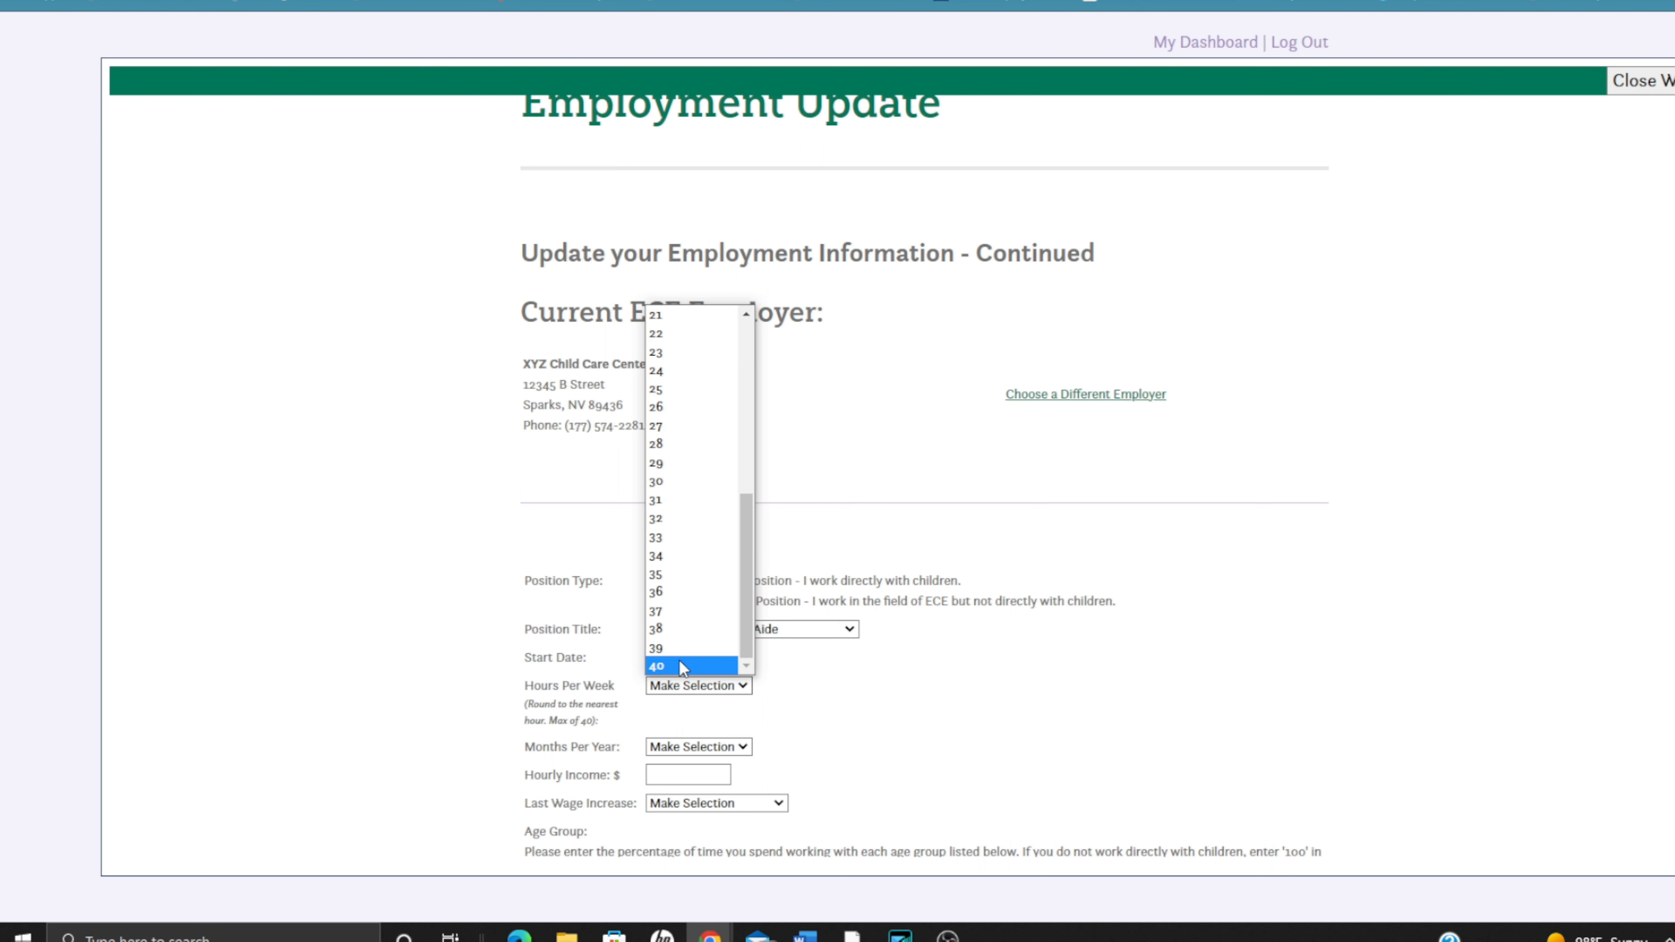
pyautogui.click(681, 663)
pyautogui.click(679, 747)
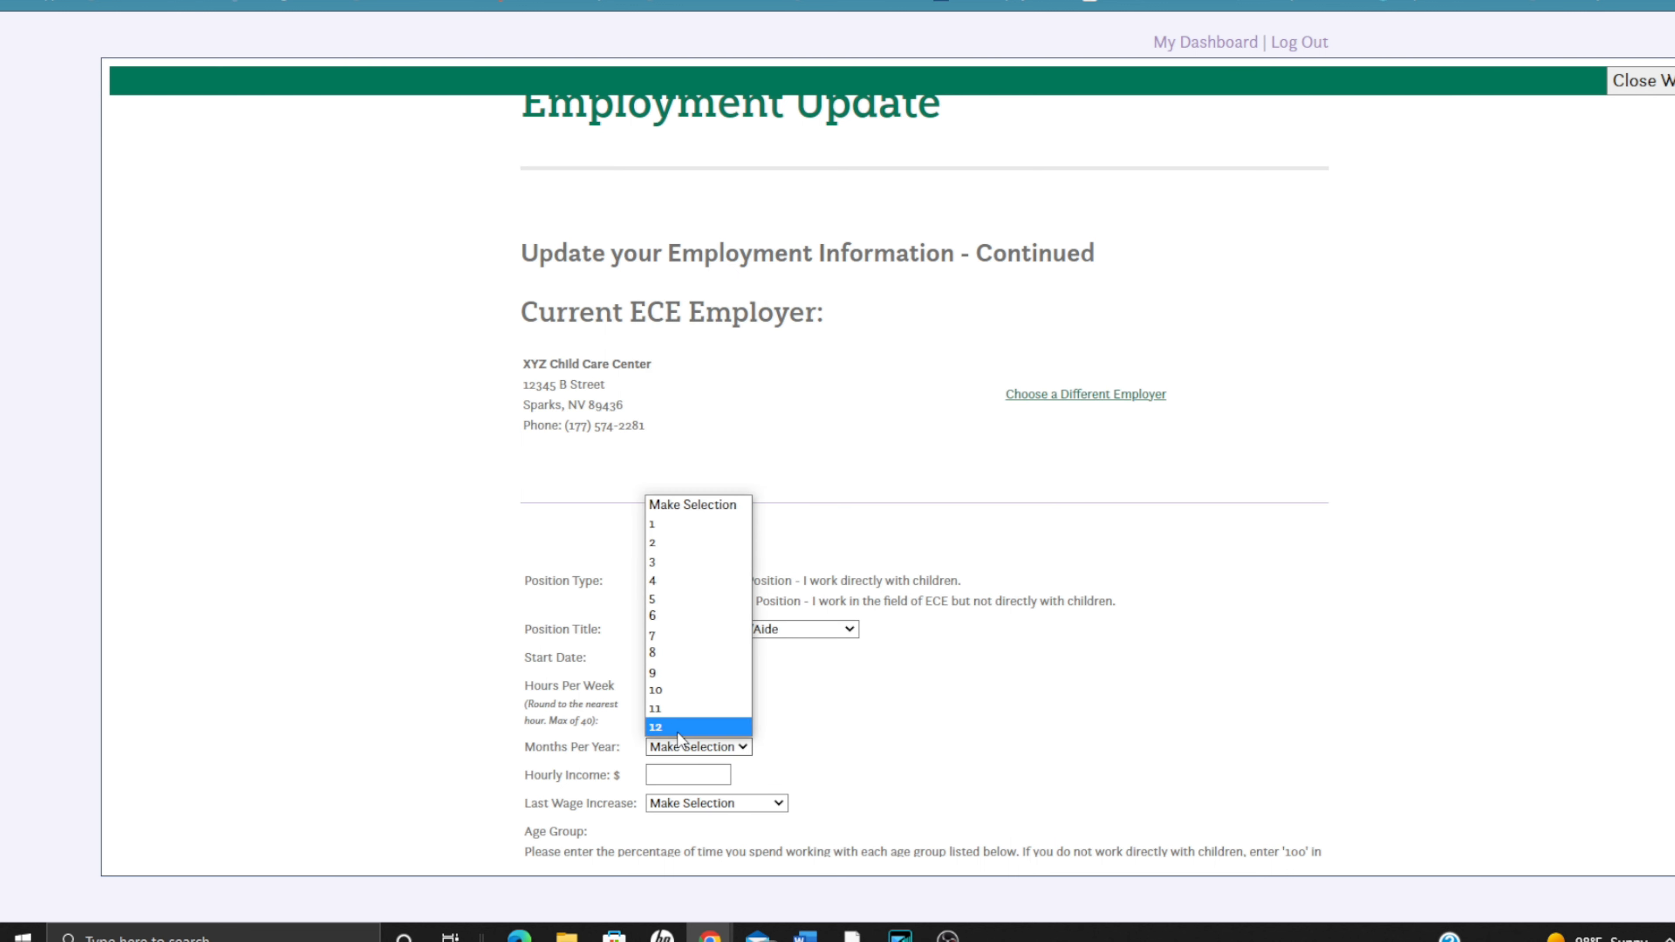
pyautogui.click(677, 727)
pyautogui.click(674, 776)
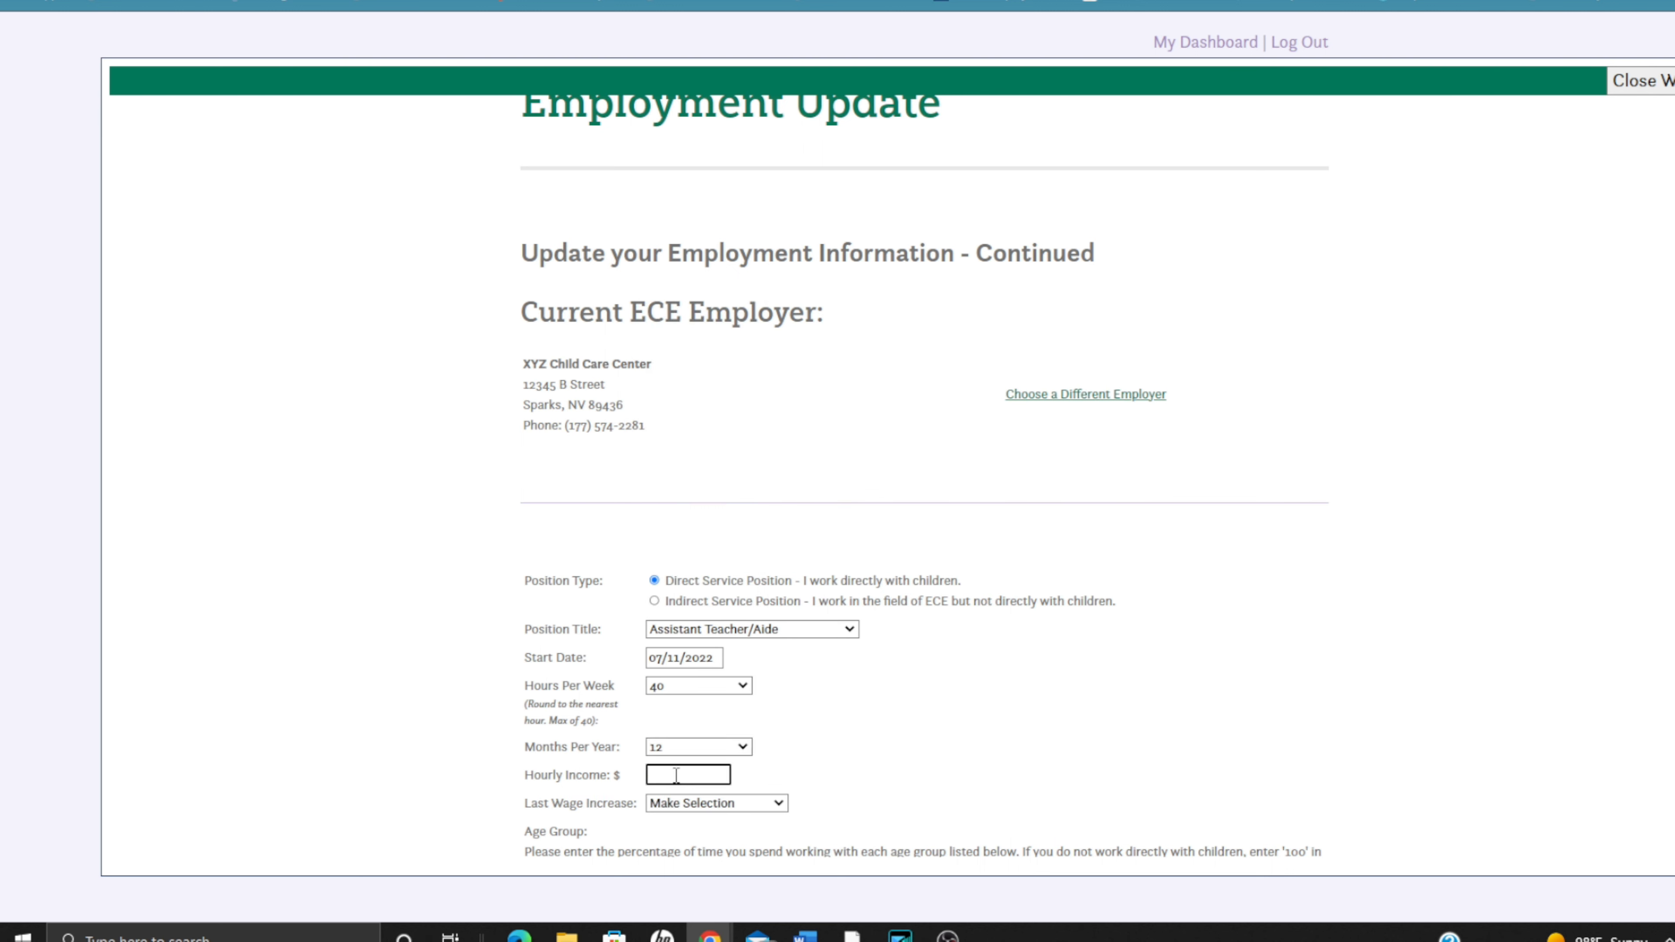
pyautogui.scroll(-3, 800, 772)
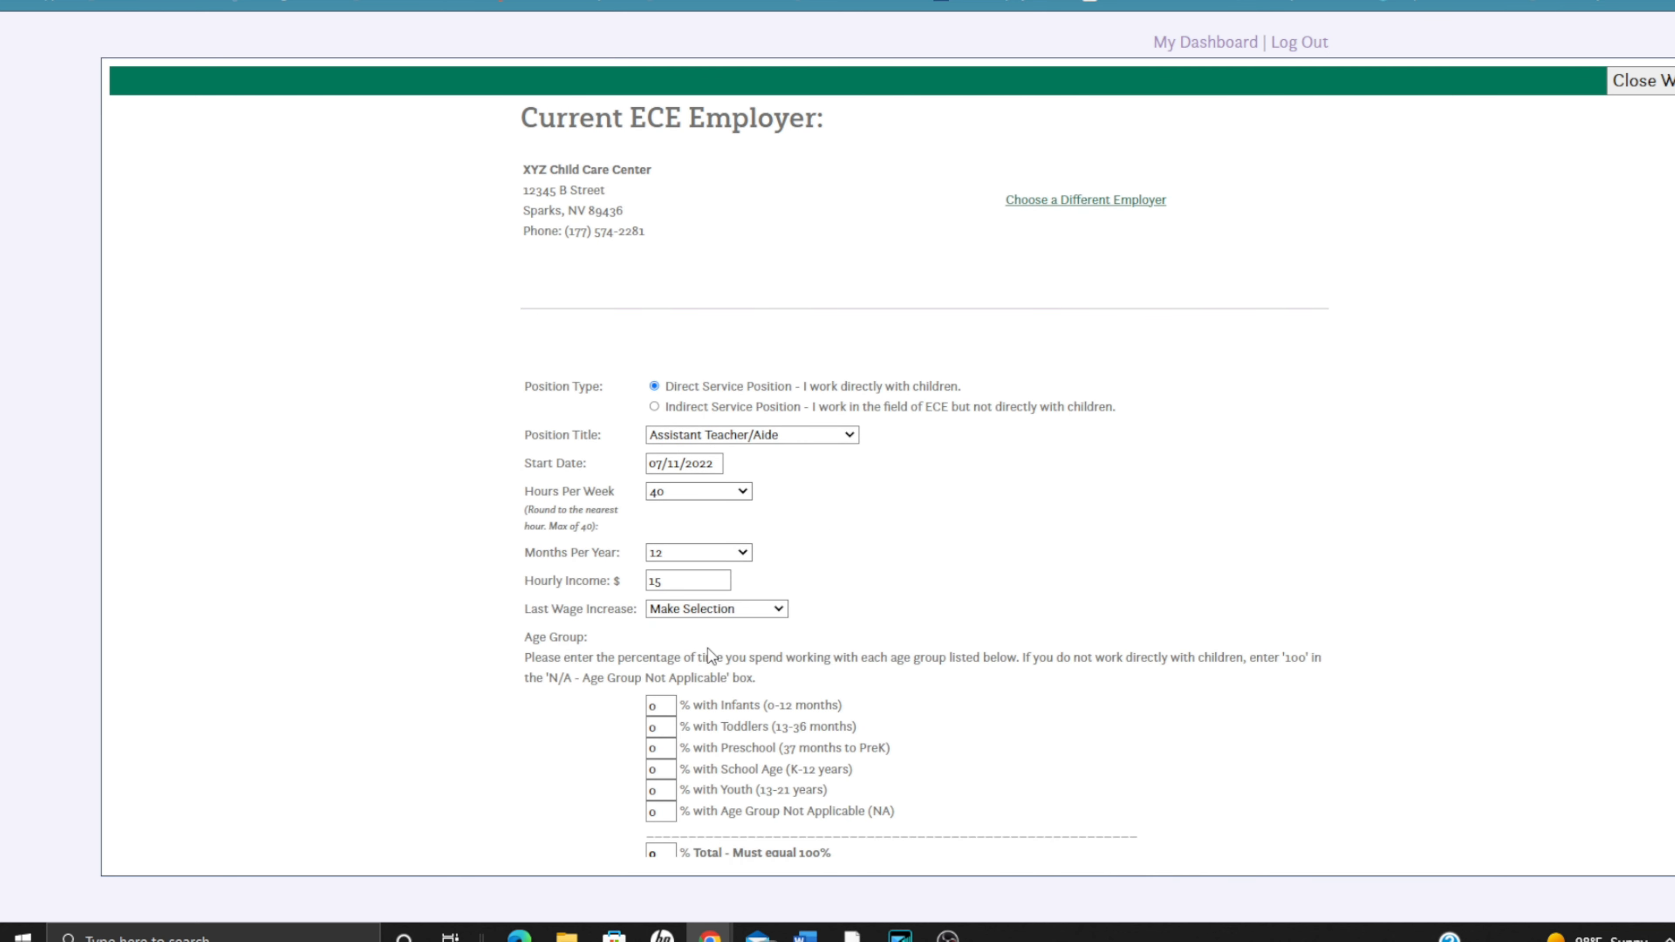
# - Set the position's last wage increase to Have Not Received
pyautogui.click(703, 617)
pyautogui.click(692, 718)
pyautogui.click(827, 711)
# - Enter 25% of working time for each of the Infants, Toddlers, Preschool and School Age groups
pyautogui.scroll(-3, 828, 711)
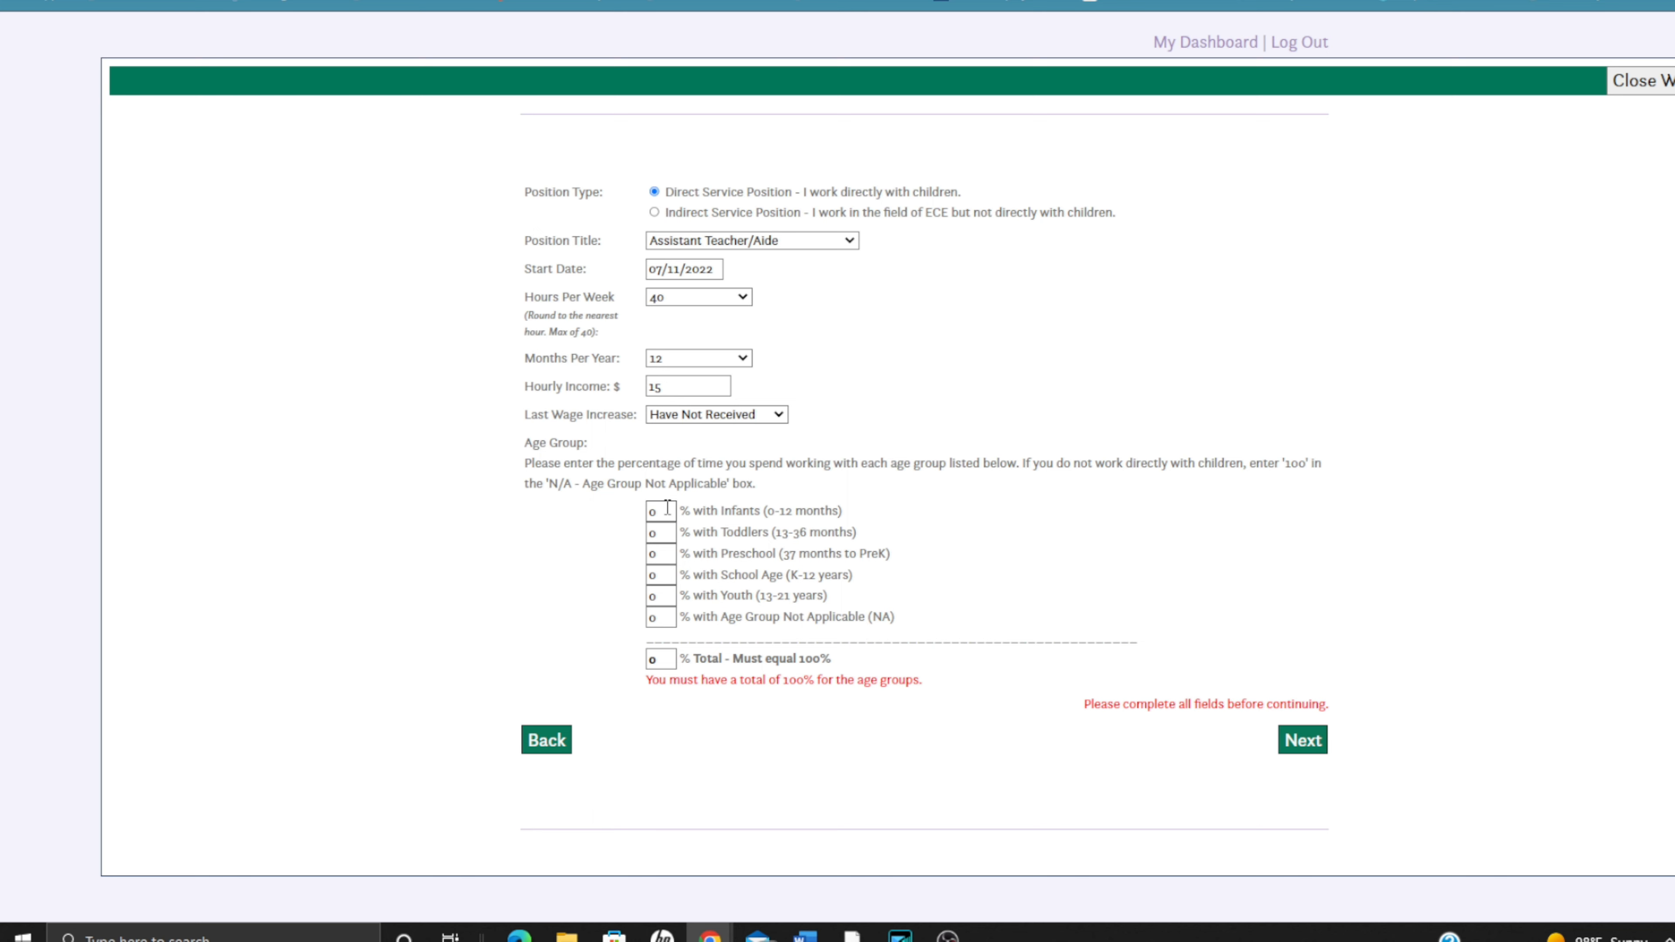
pyautogui.click(668, 507)
pyautogui.write('25')
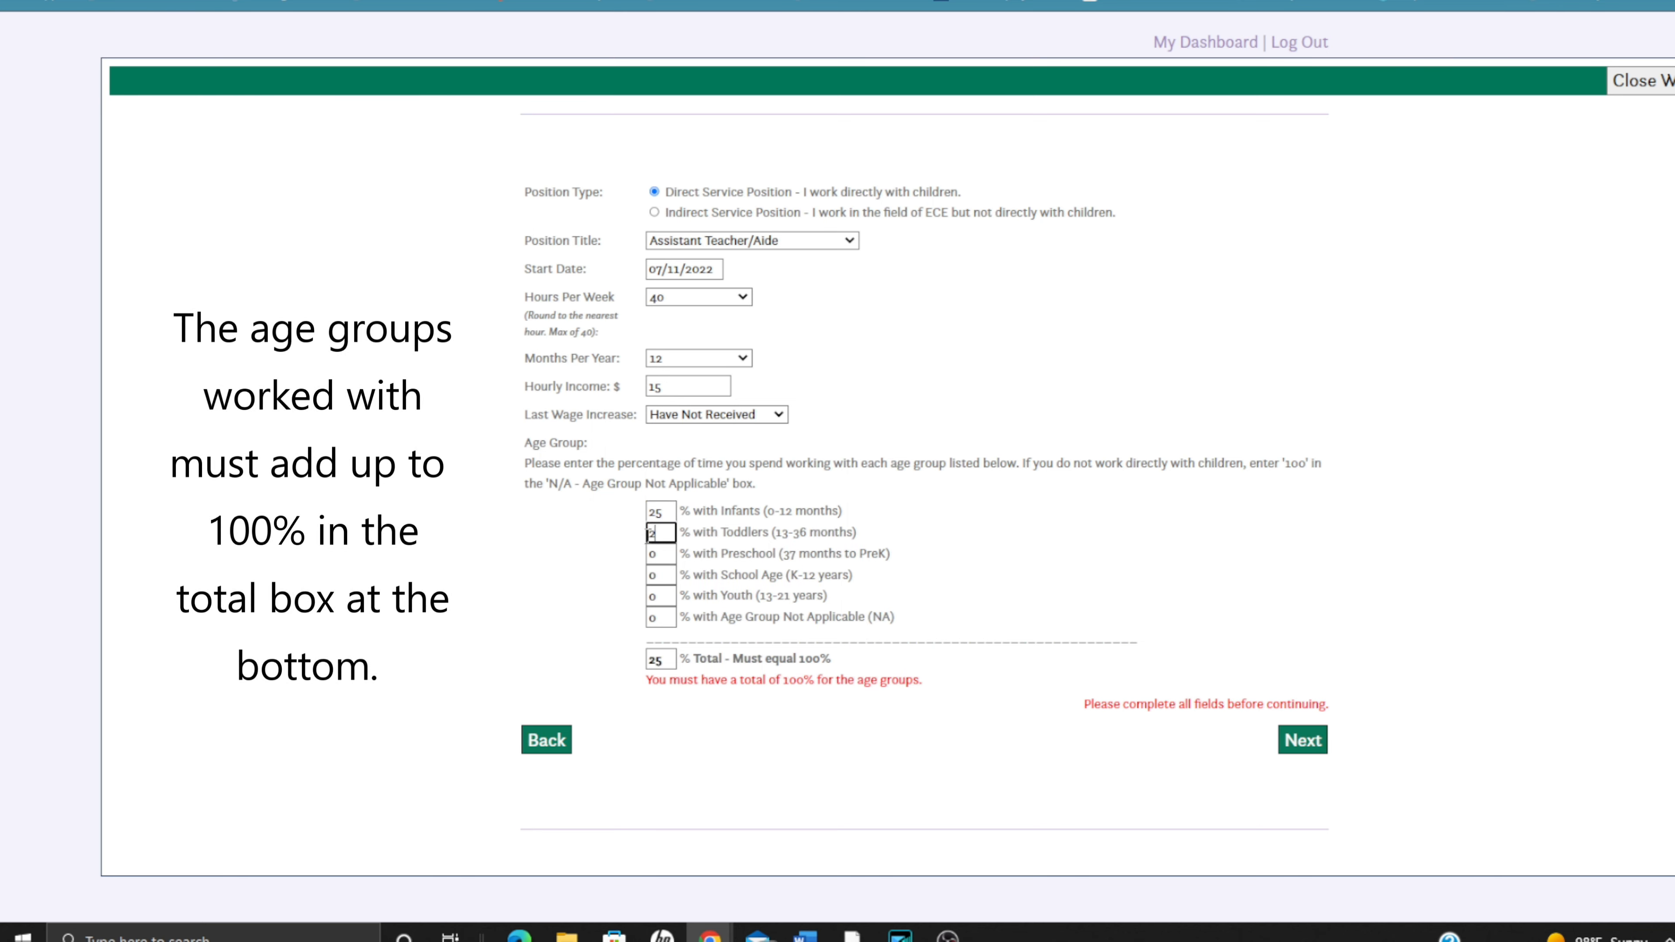
pyautogui.moveTo(662, 554); pyautogui.dragTo(650, 578)
pyautogui.write('252')
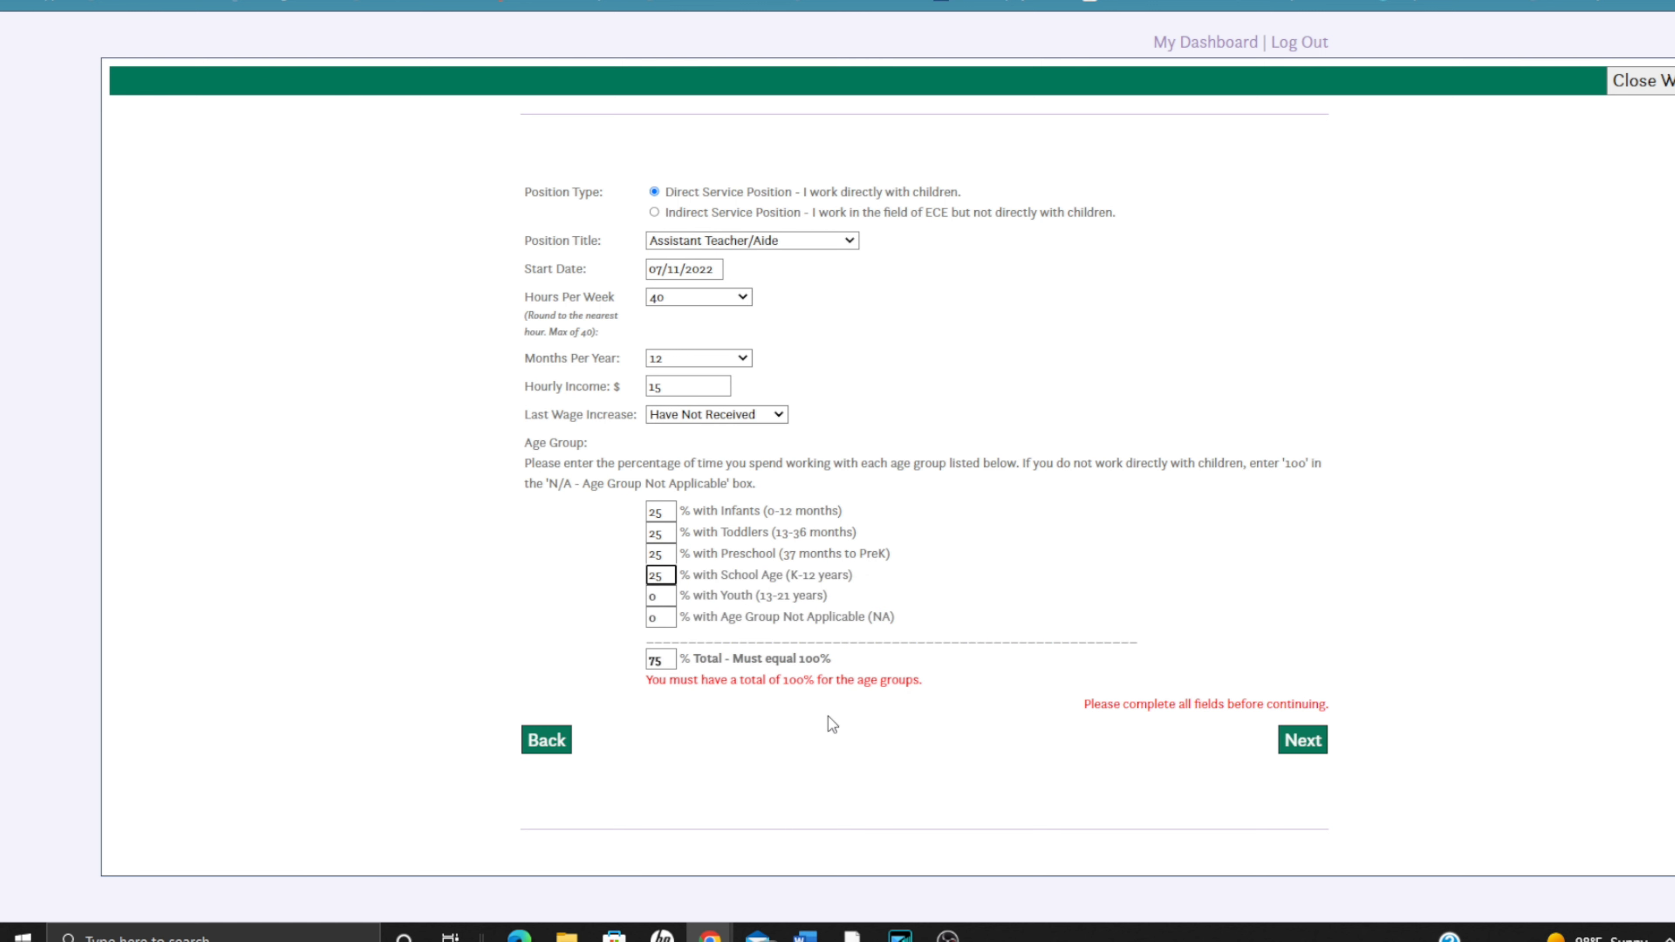
pyautogui.click(841, 722)
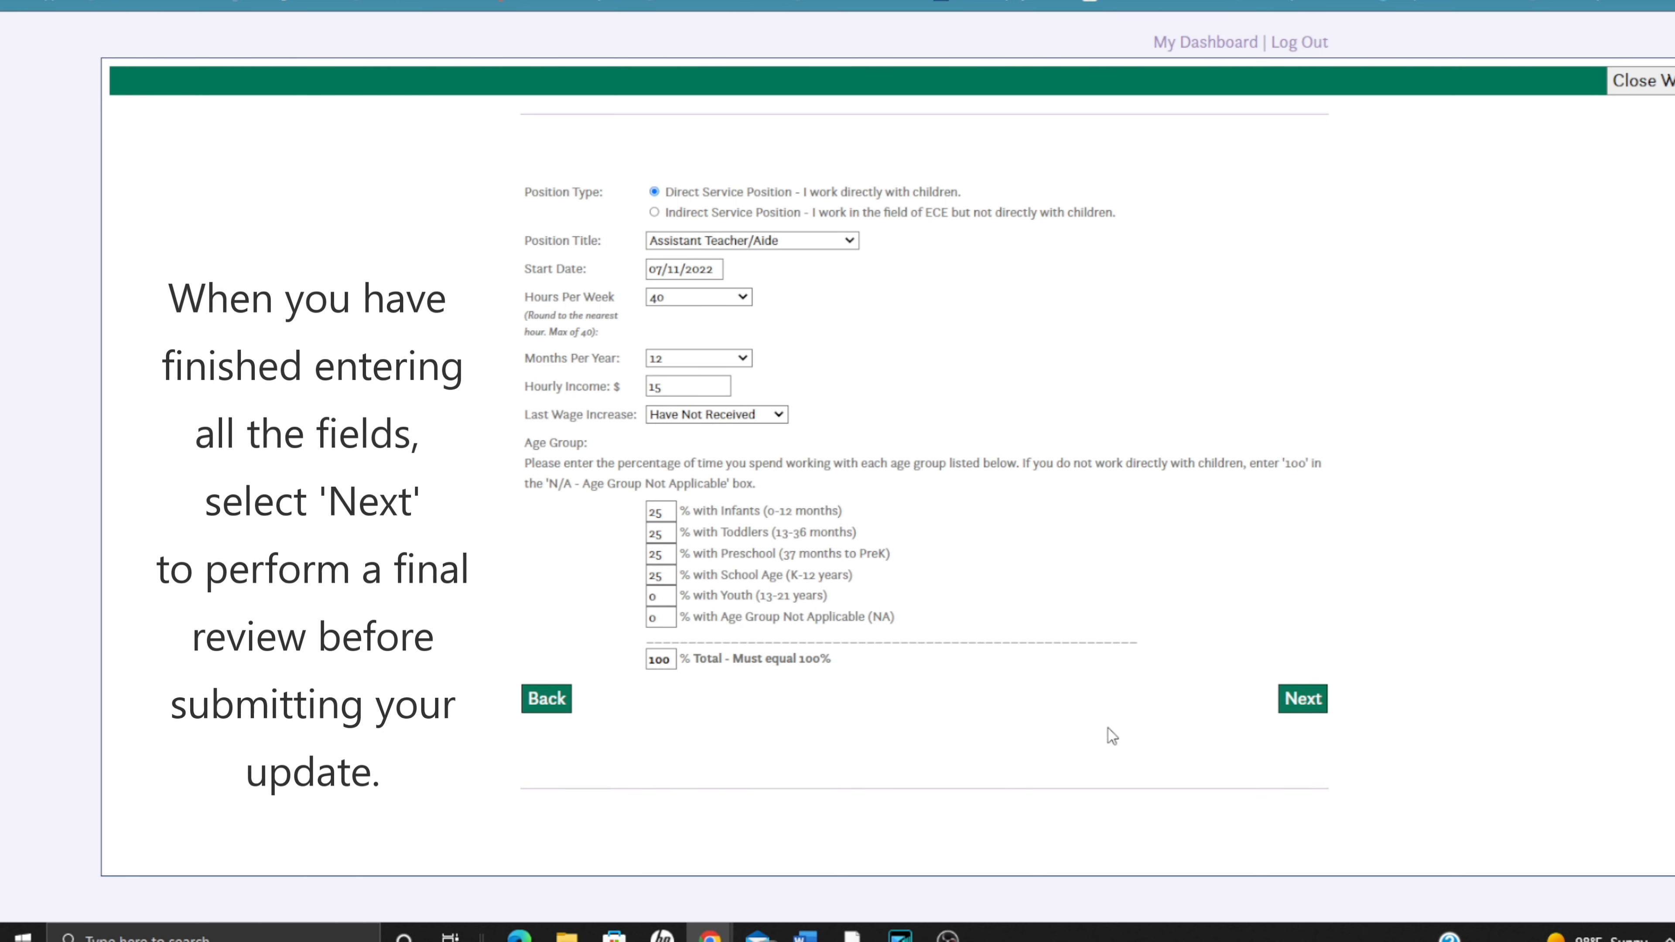
# - Continue to the final review, save the updated employment and close the Employment Update window
pyautogui.click(1318, 704)
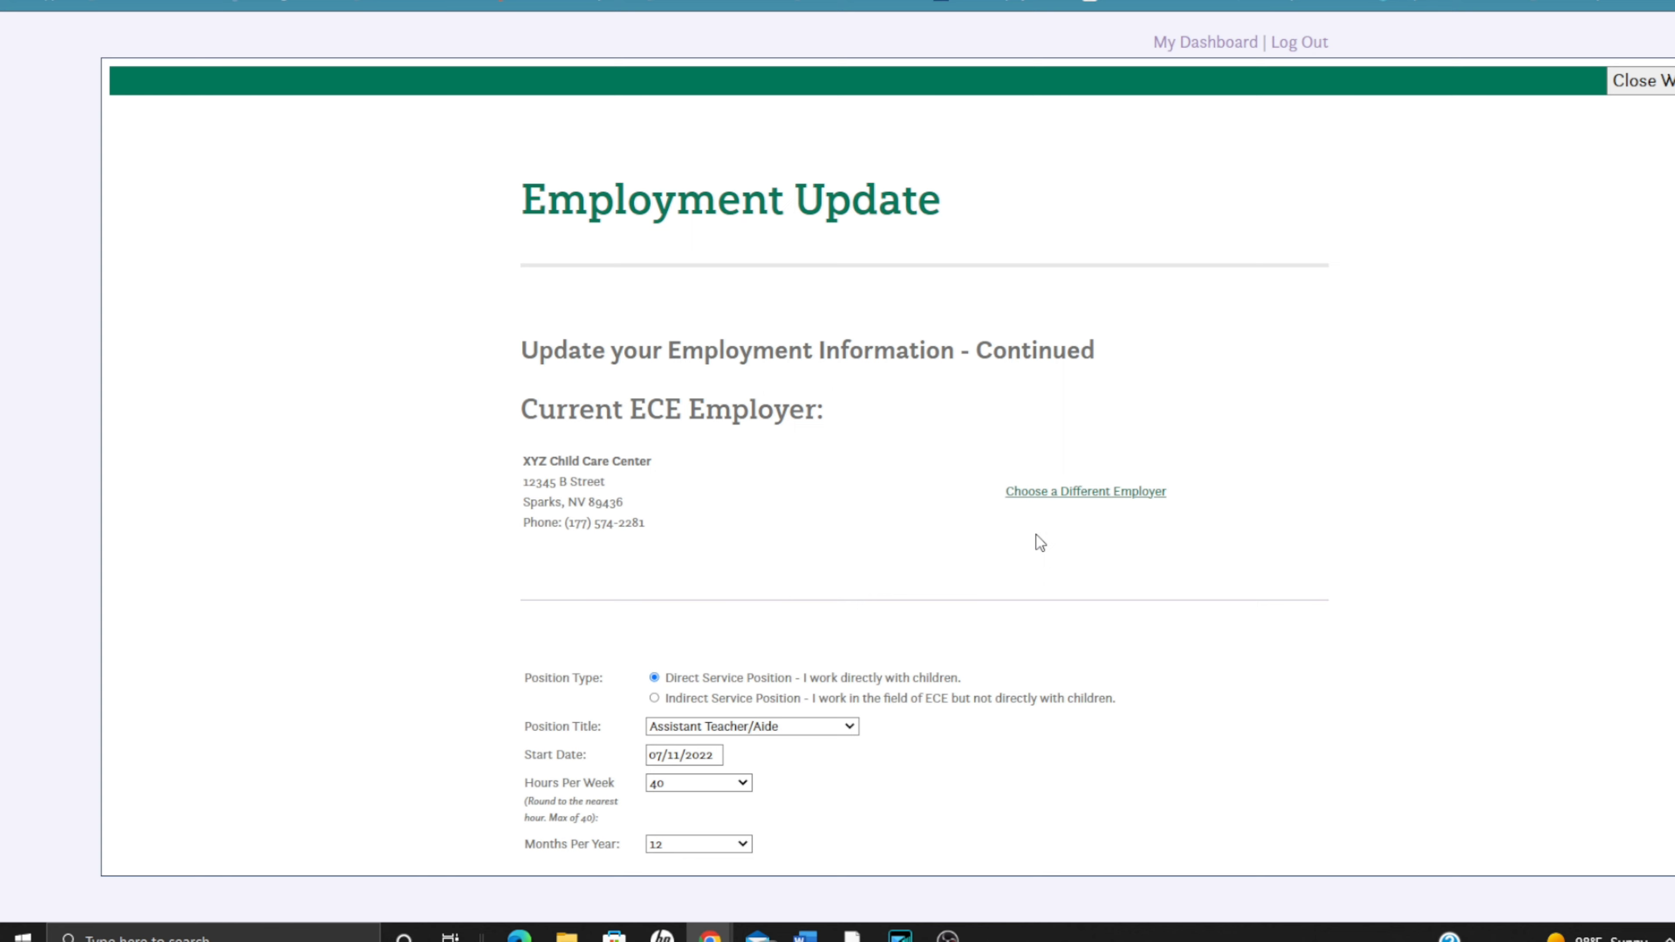
pyautogui.scroll(-5, 1040, 542)
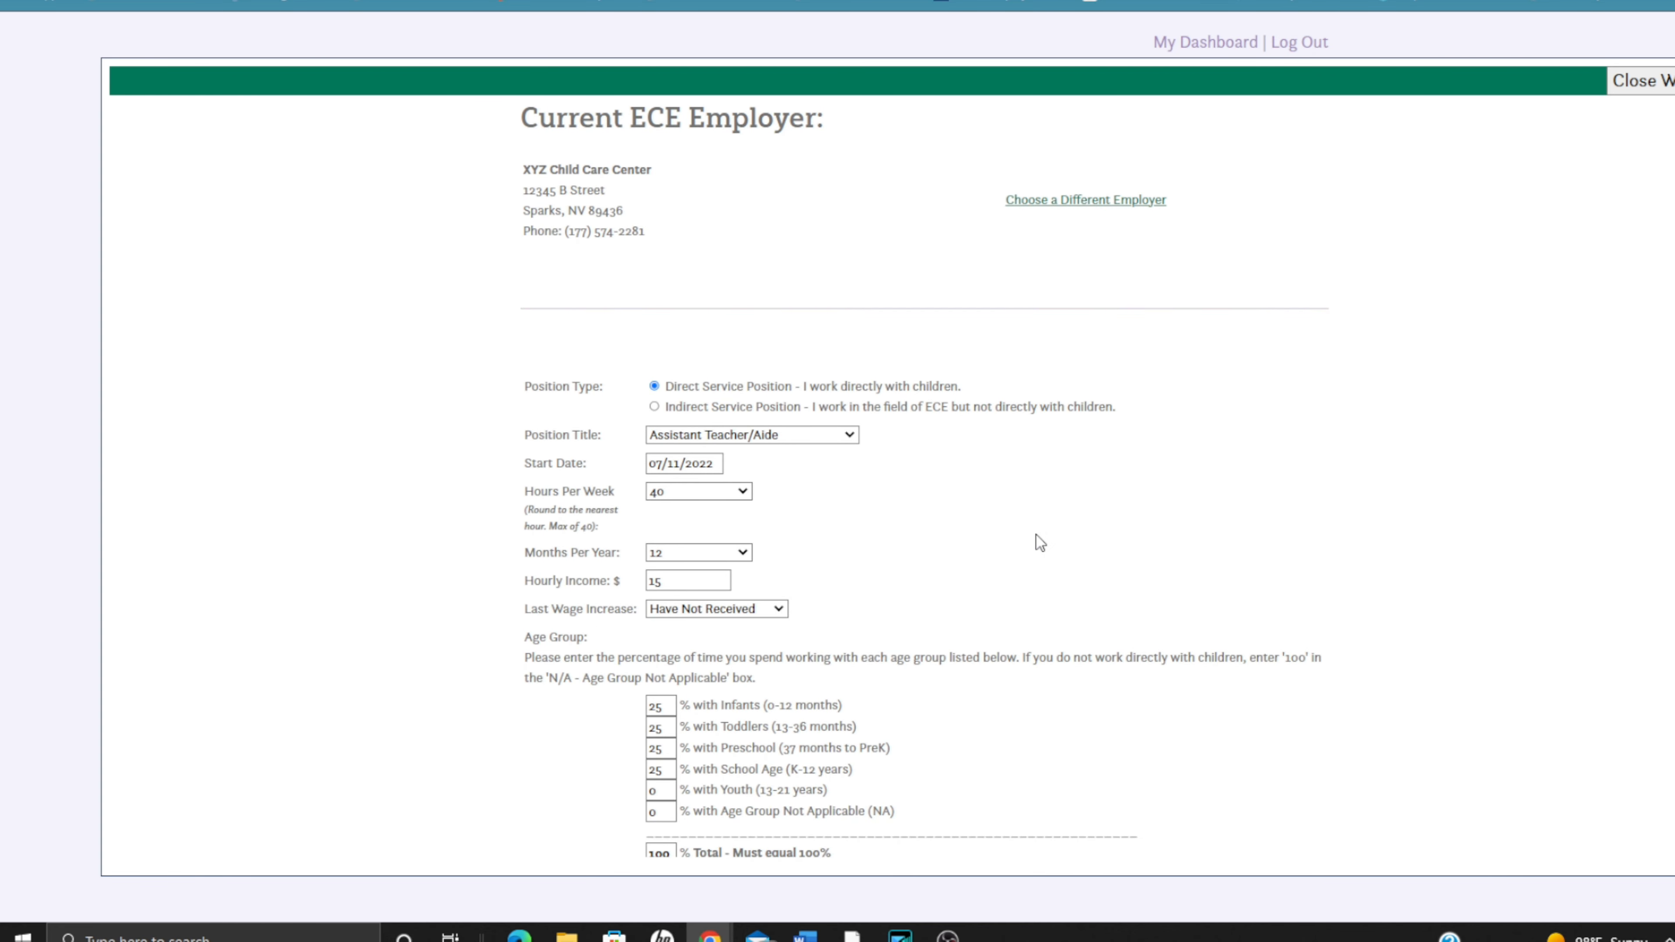
pyautogui.scroll(-2, 1040, 542)
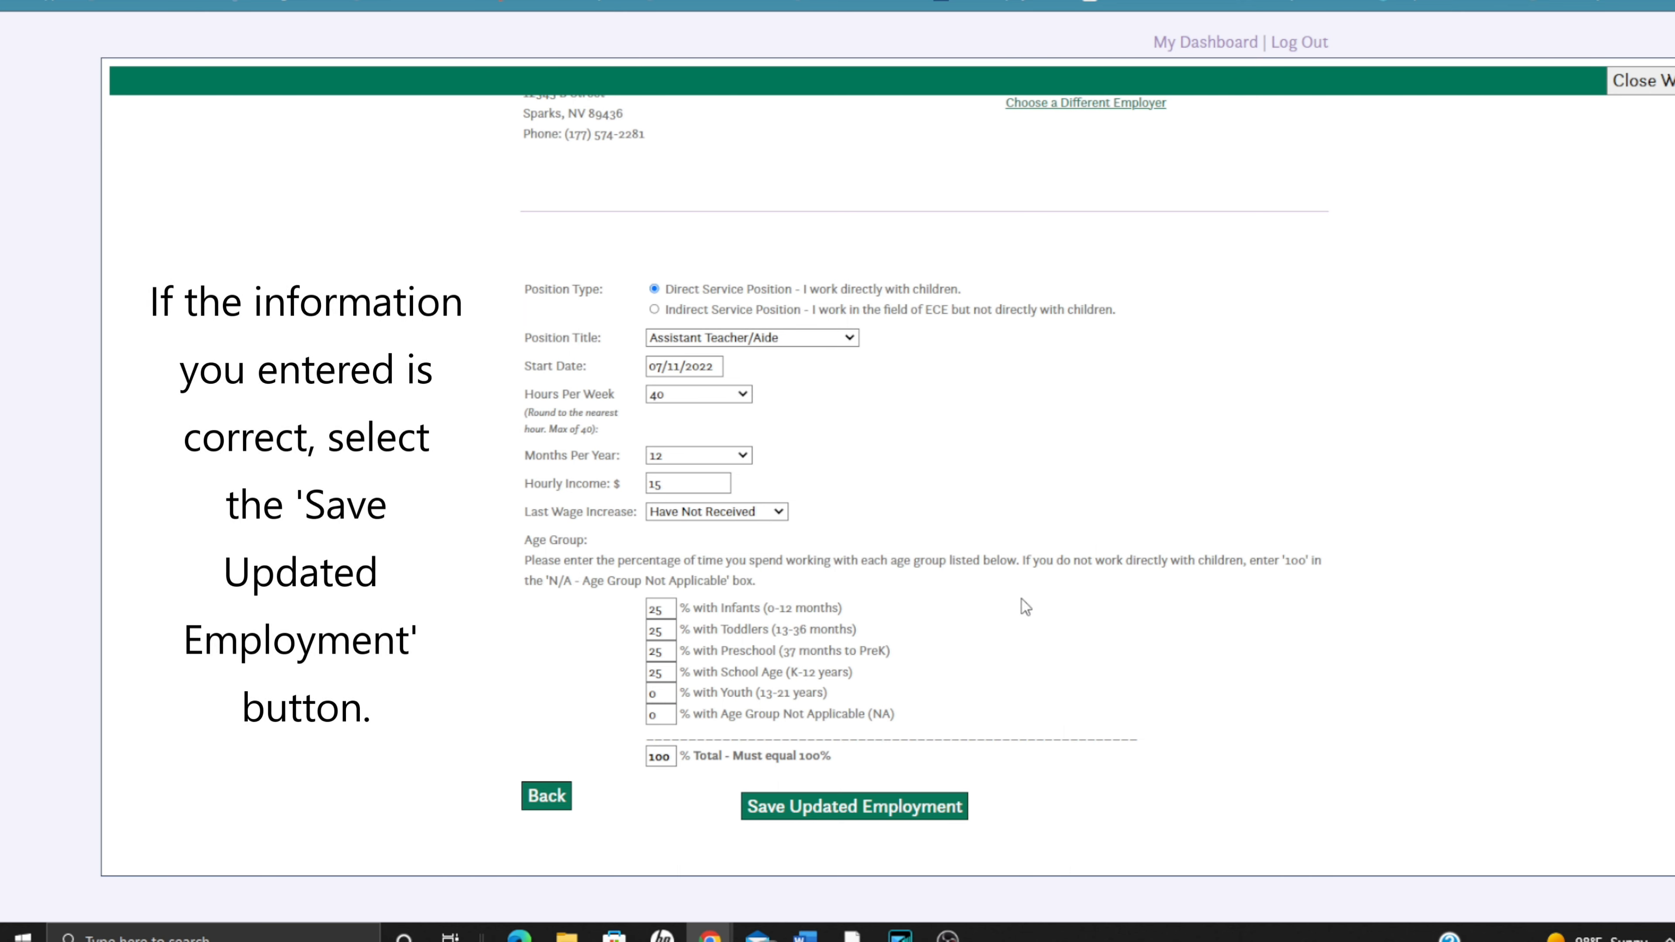
pyautogui.click(847, 810)
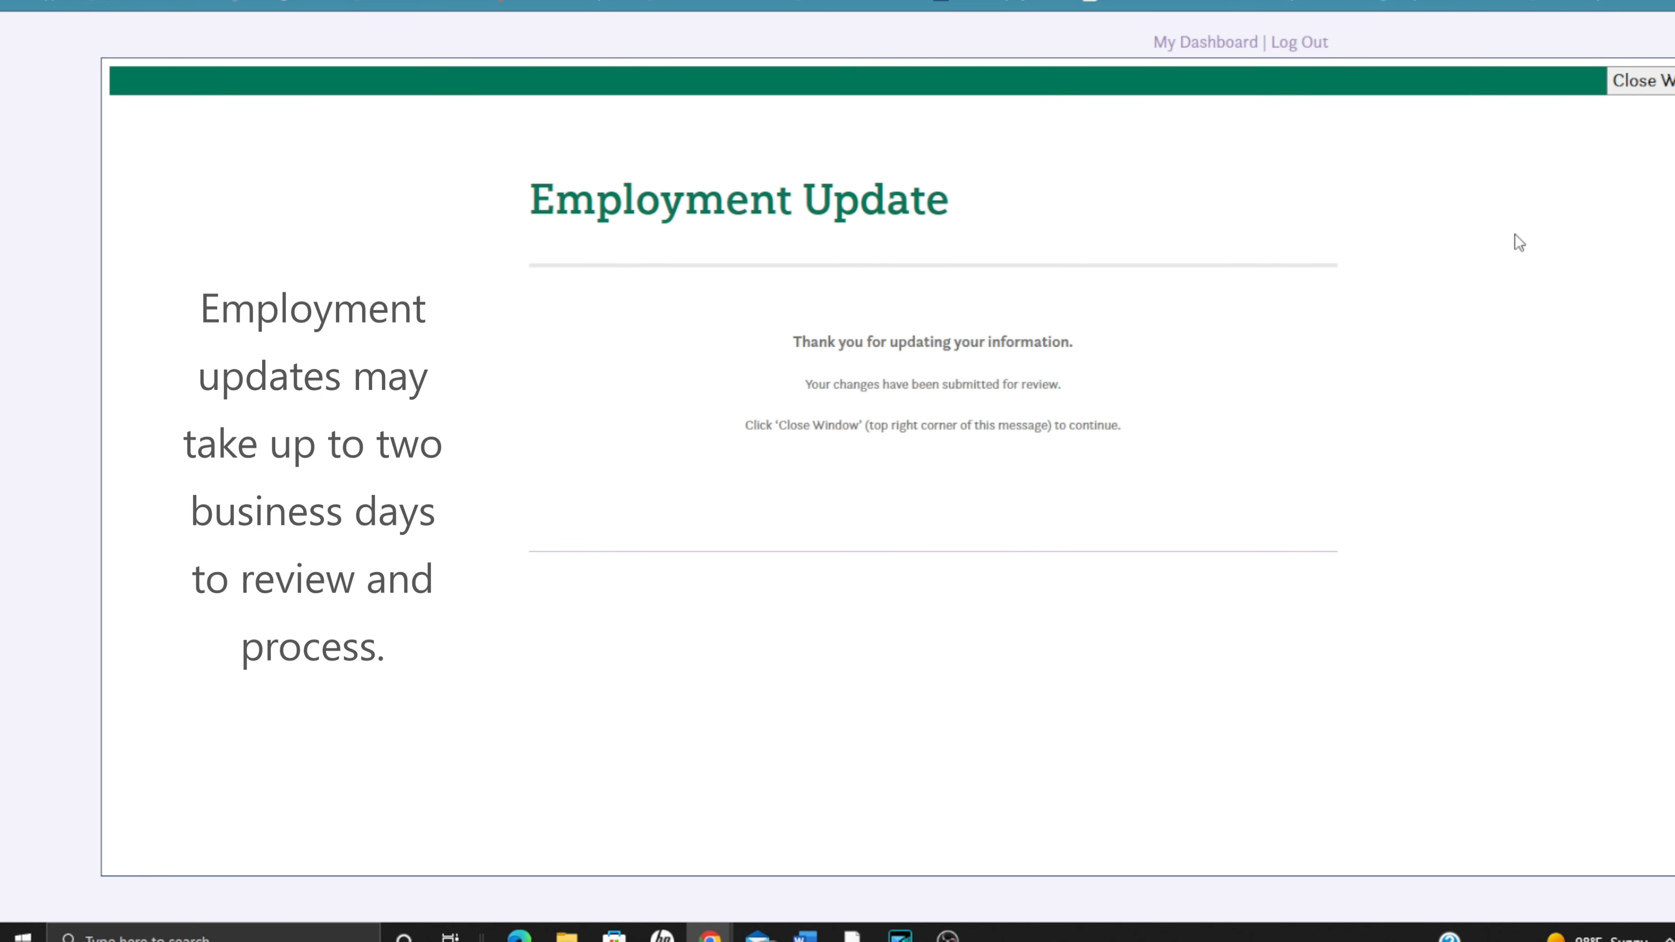
pyautogui.click(1652, 89)
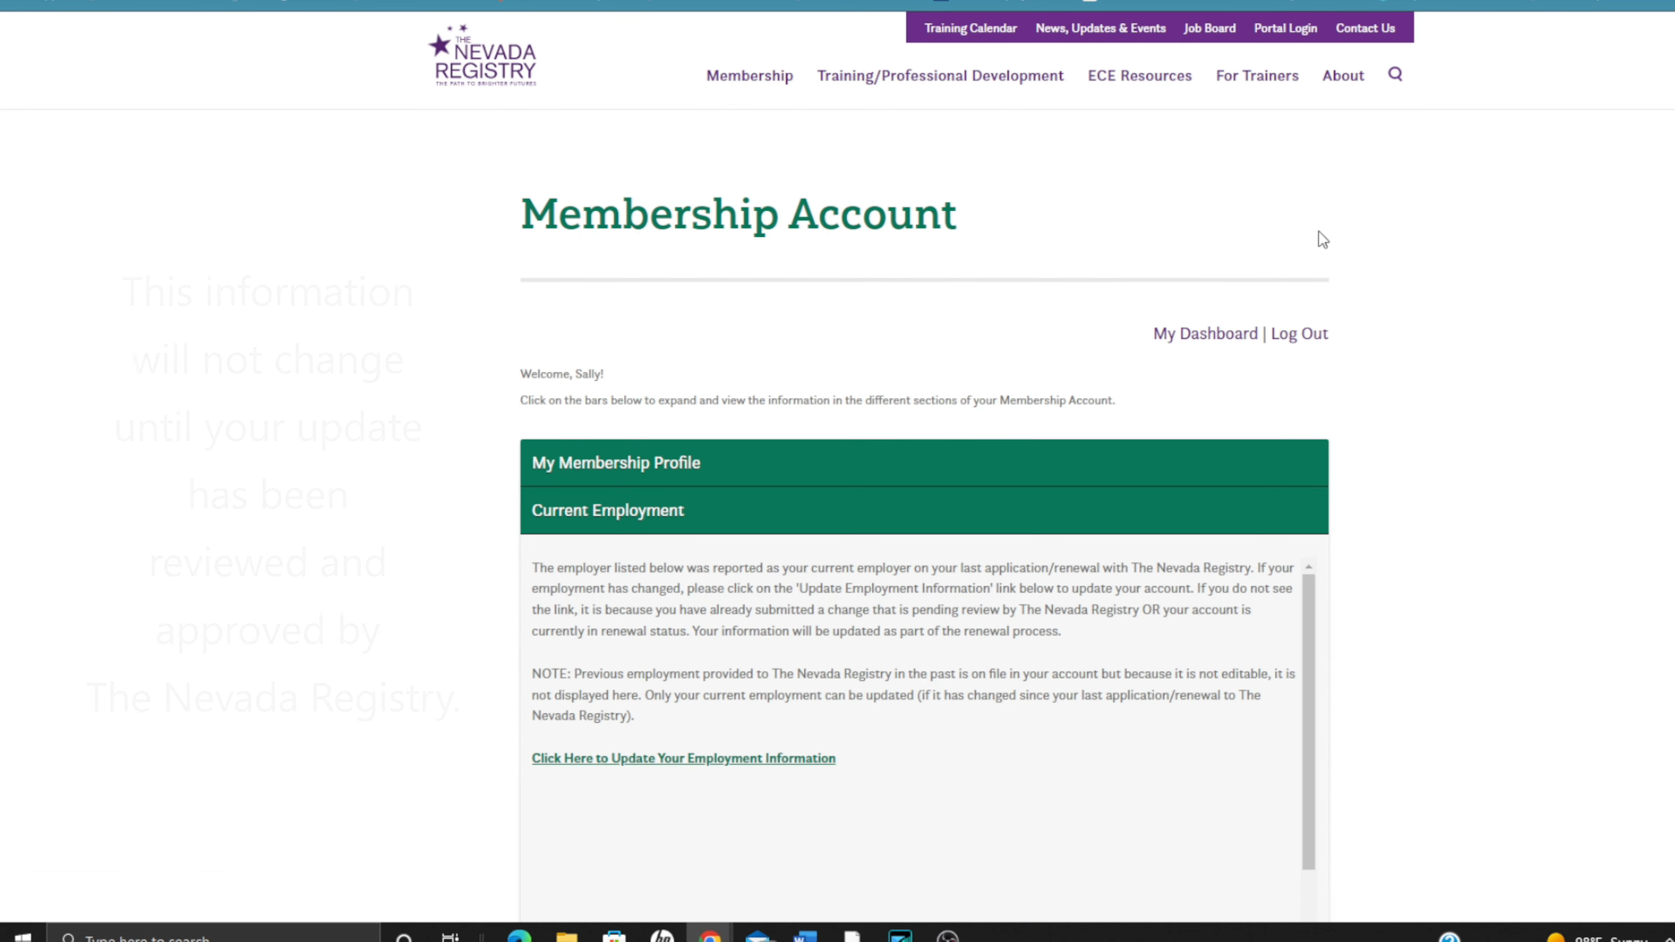
# - Try to reopen the employment update form from the Current Employment section, then close the window it brings up
pyautogui.scroll(-2, 760, 671)
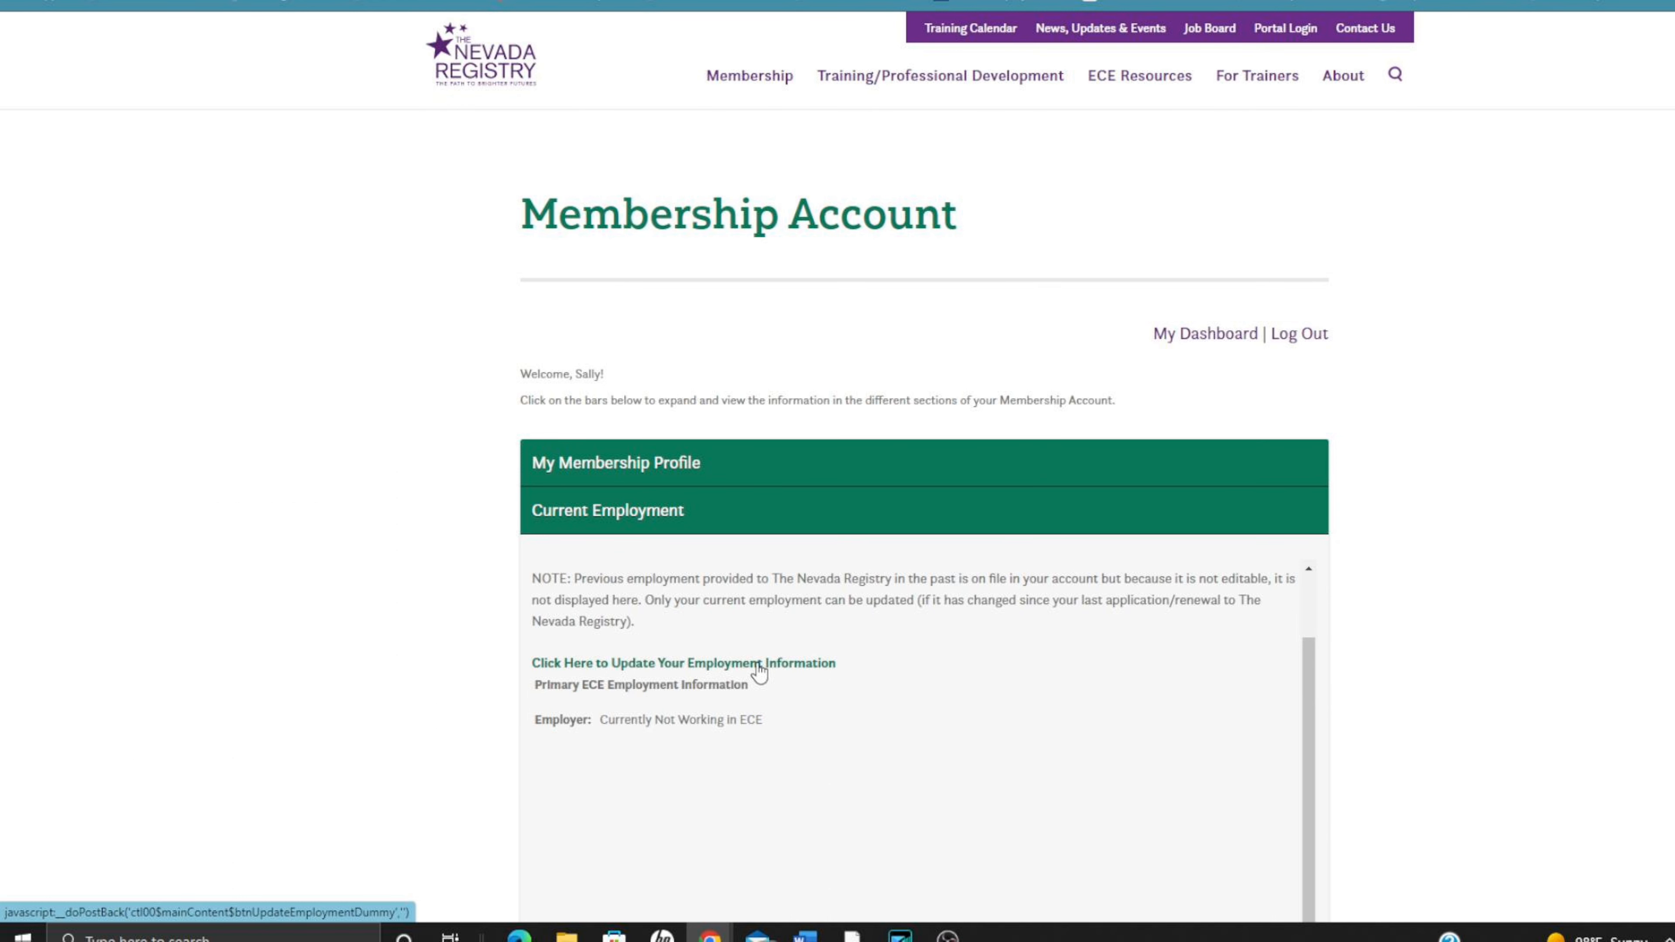
pyautogui.click(760, 667)
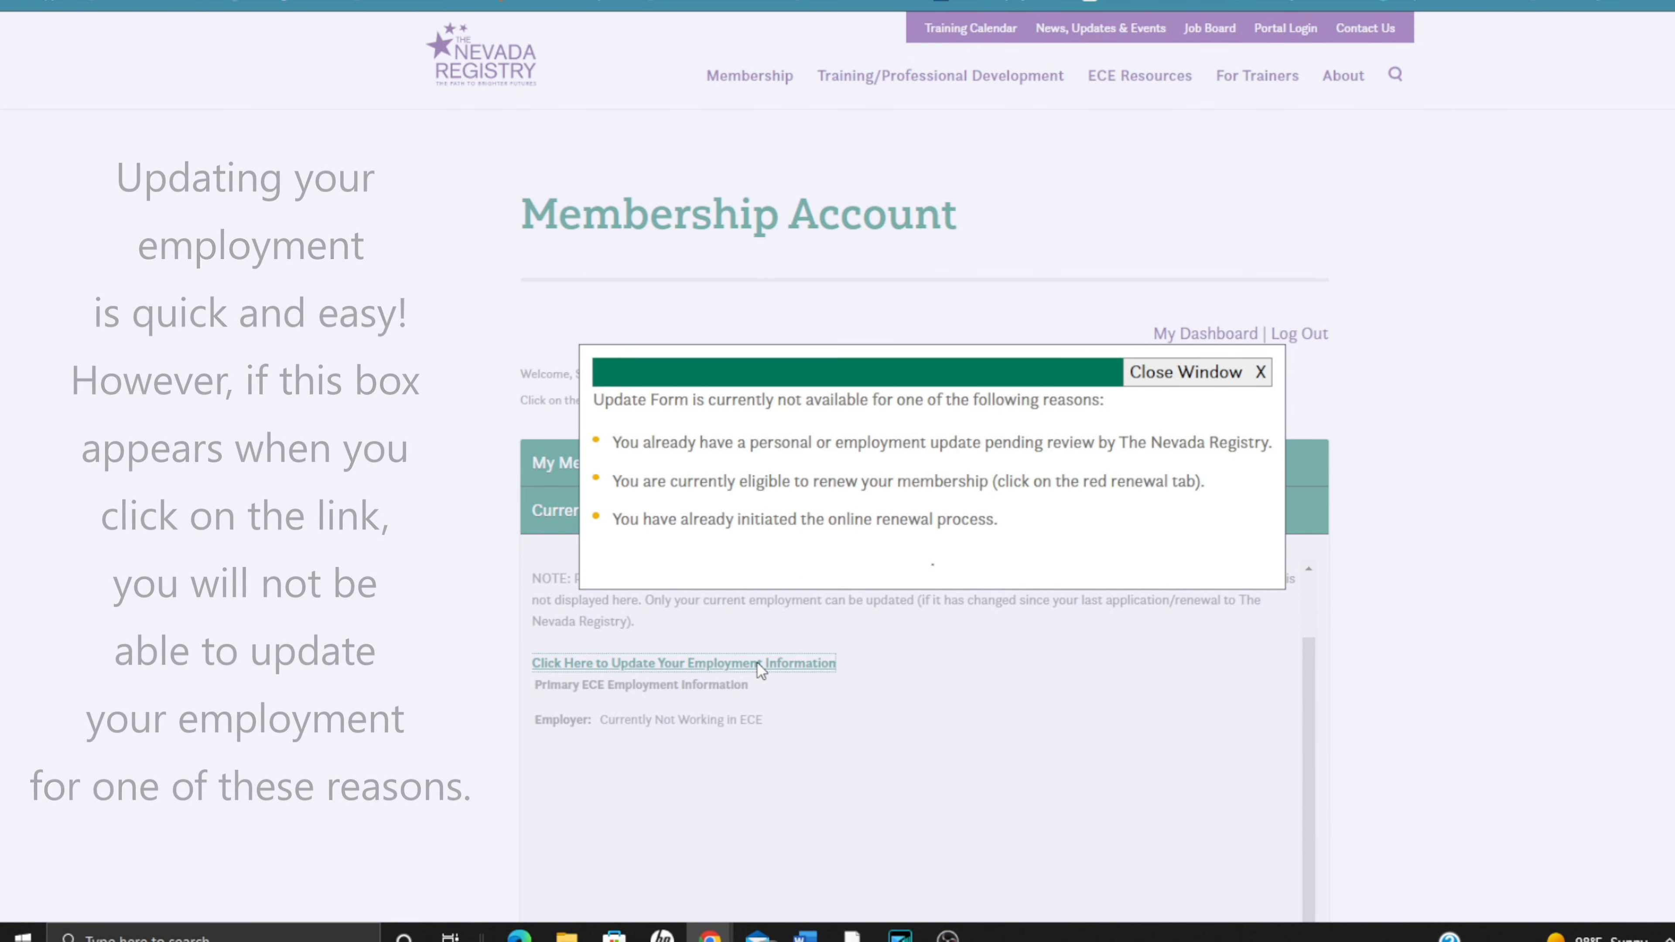
pyautogui.click(1194, 373)
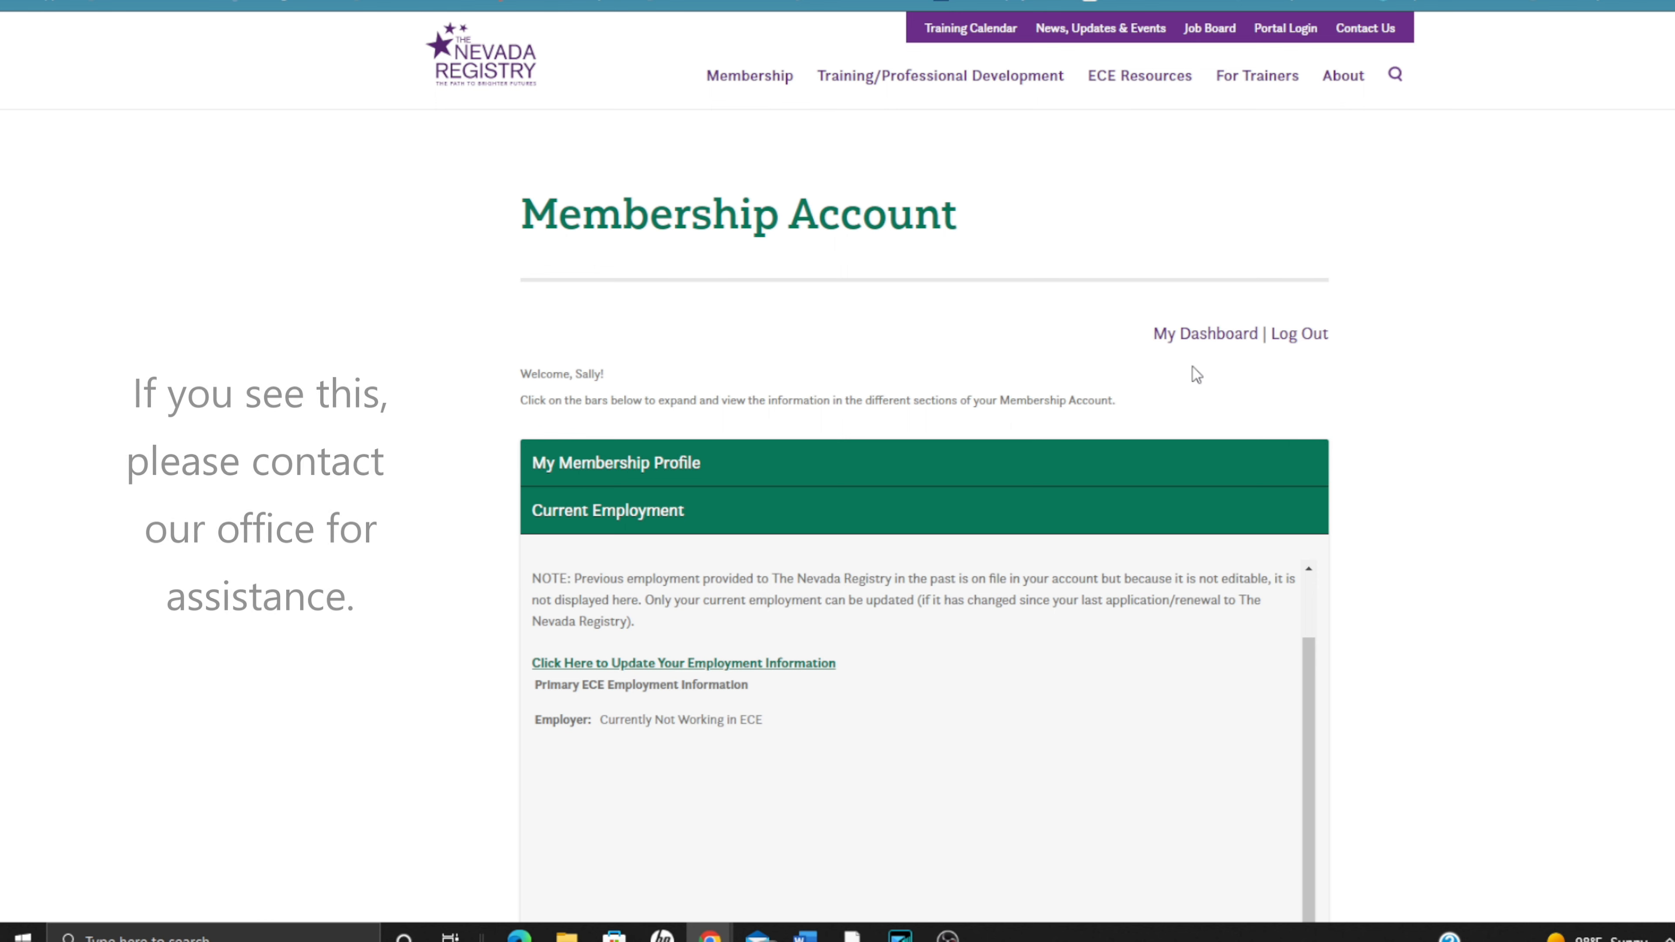